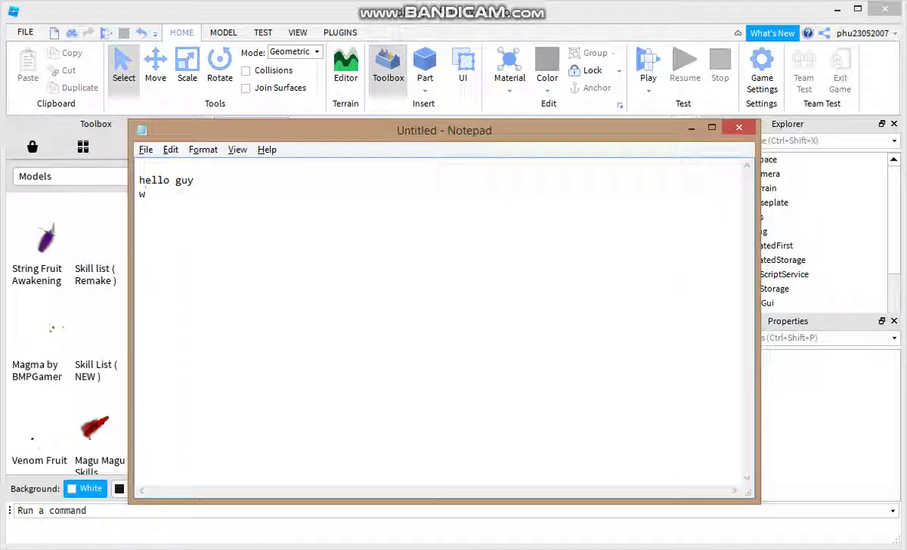
# - Complete the Notepad intro with the lines "welcom to my channel", "and in this video i will give away my new skill list" and "ok follow me"
pyautogui.write('elcom to my channel')
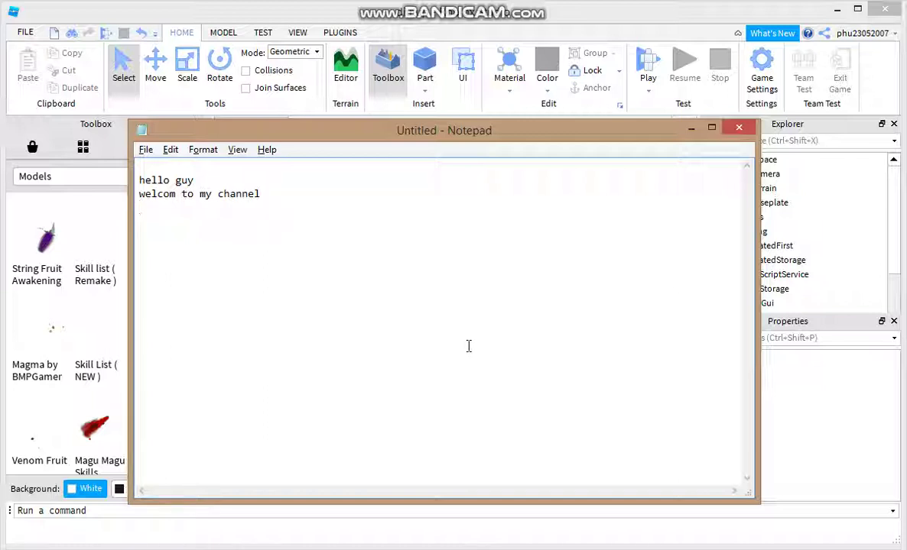
pyautogui.write('and in this video ')
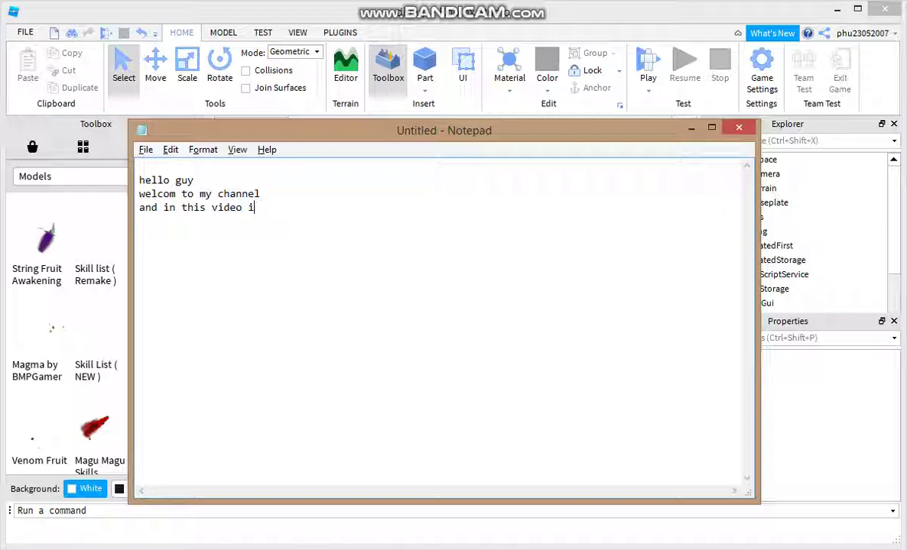
pyautogui.write('i u')
pyautogui.press('BackSpace')
pyautogui.write('will ')
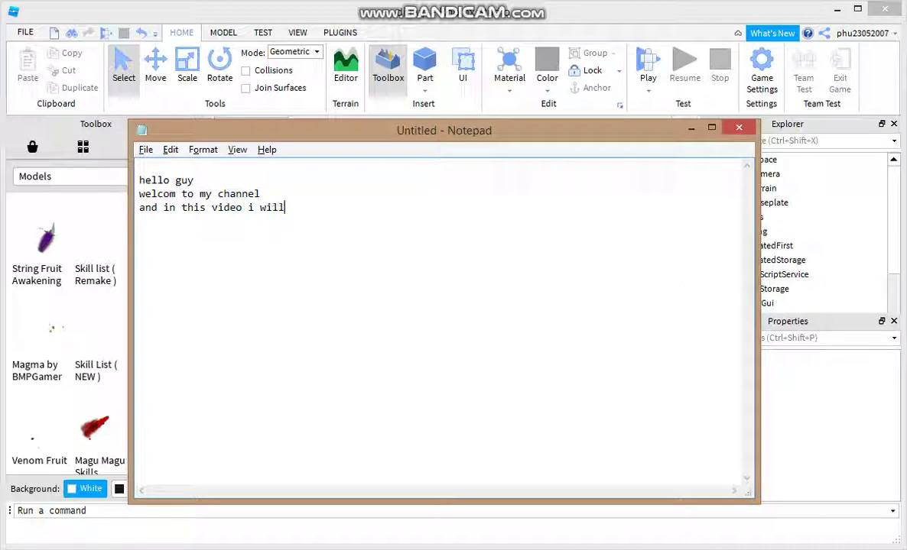
pyautogui.write('give a')
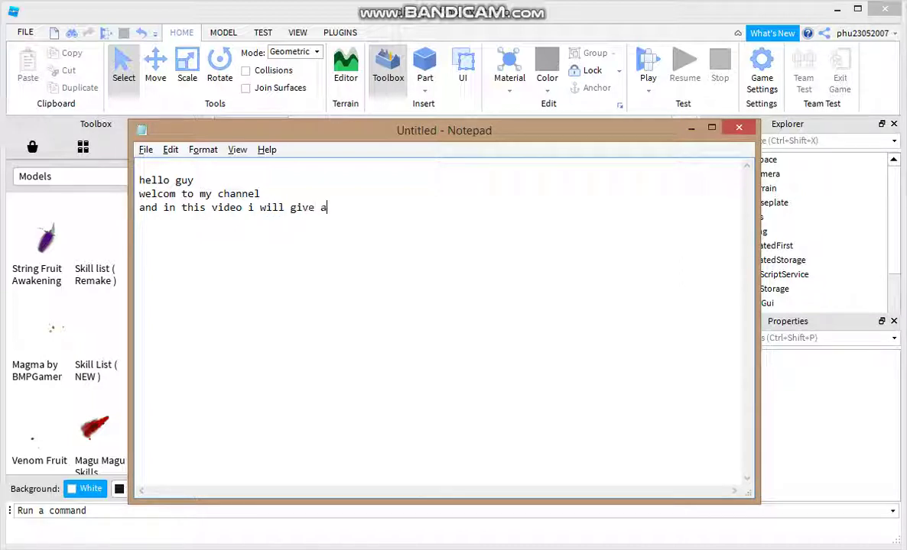
pyautogui.write('way ')
pyautogui.write('neww')
pyautogui.press('BackSpace')
pyautogui.press('BackSpace')
pyautogui.write('eww')
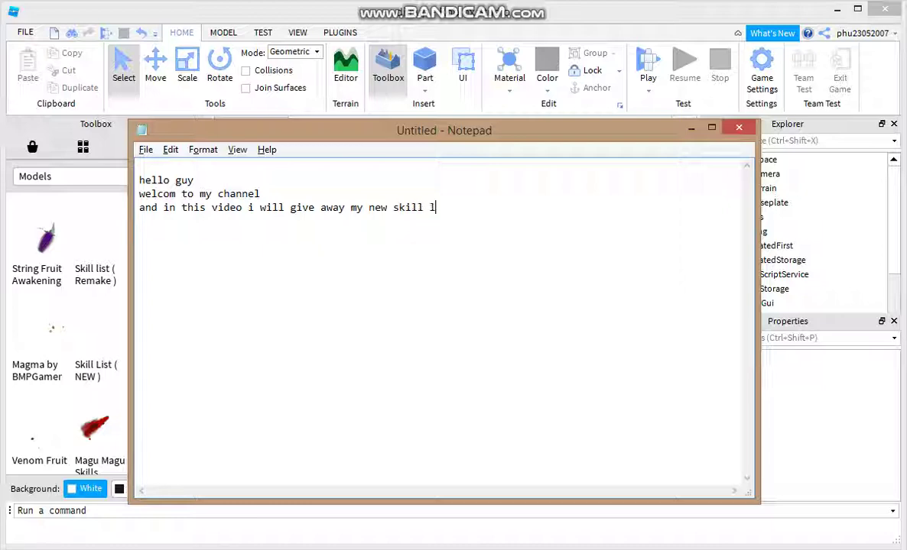
pyautogui.write('t')
pyautogui.write('low me')
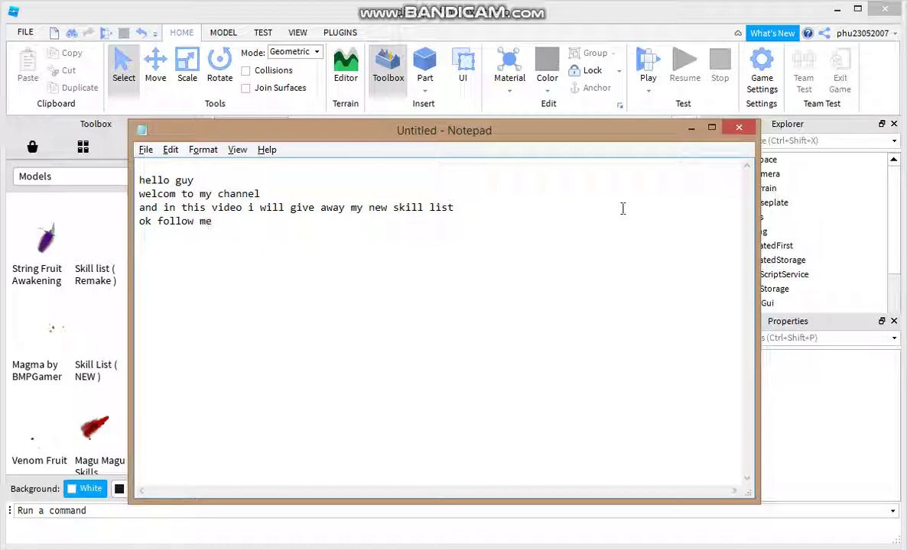
# - Switch to Roblox Studio and insert the "Skill list ( Remake )" model from the Toolbox
pyautogui.click(691, 128)
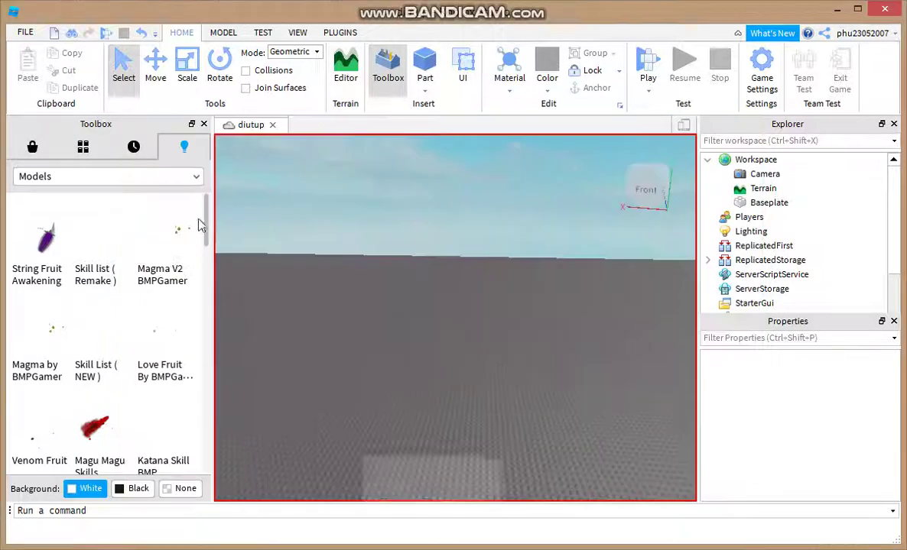
pyautogui.click(93, 274)
# - Switch back to Notepad and add the line "this is my model"
pyautogui.hotkey('alt', 'Tab')
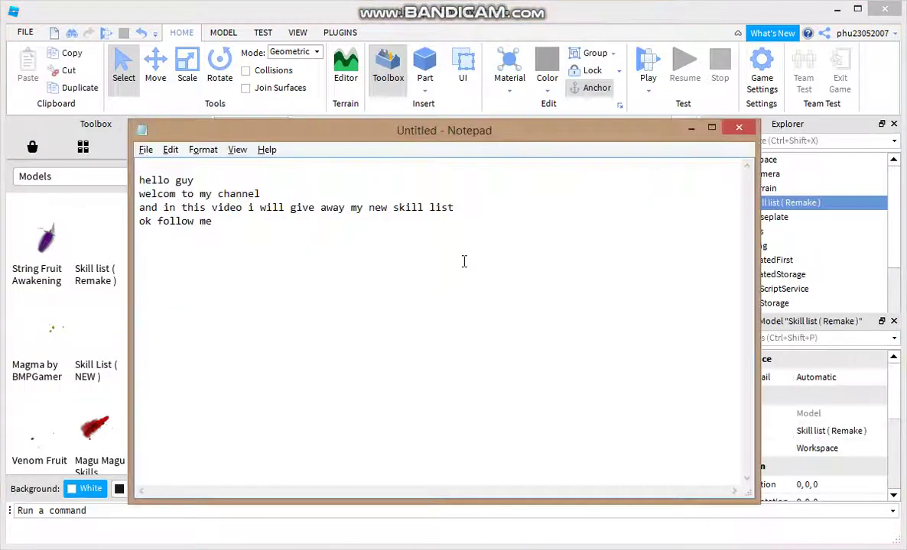
pyautogui.press('Return')
pyautogui.write('thi')
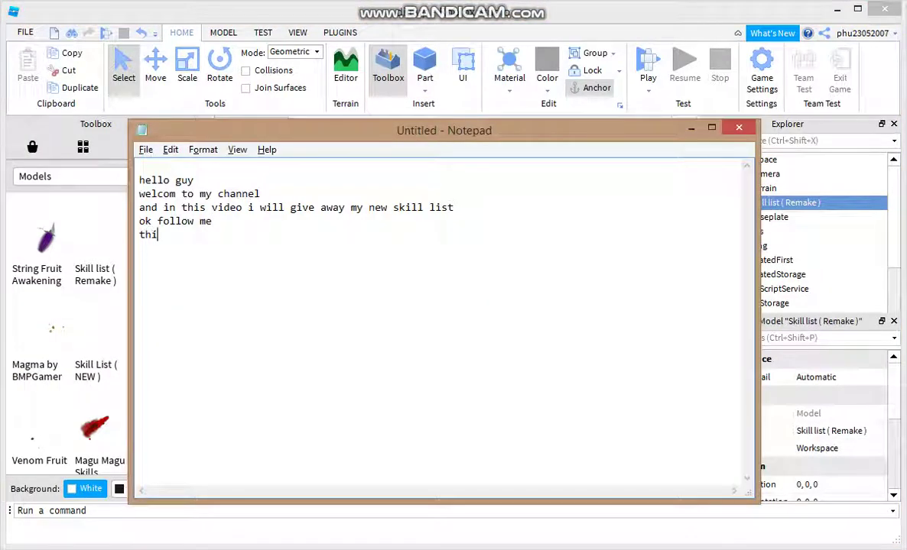
pyautogui.write('s i')
pyautogui.press('BackSpace')
pyautogui.press('BackSpace')
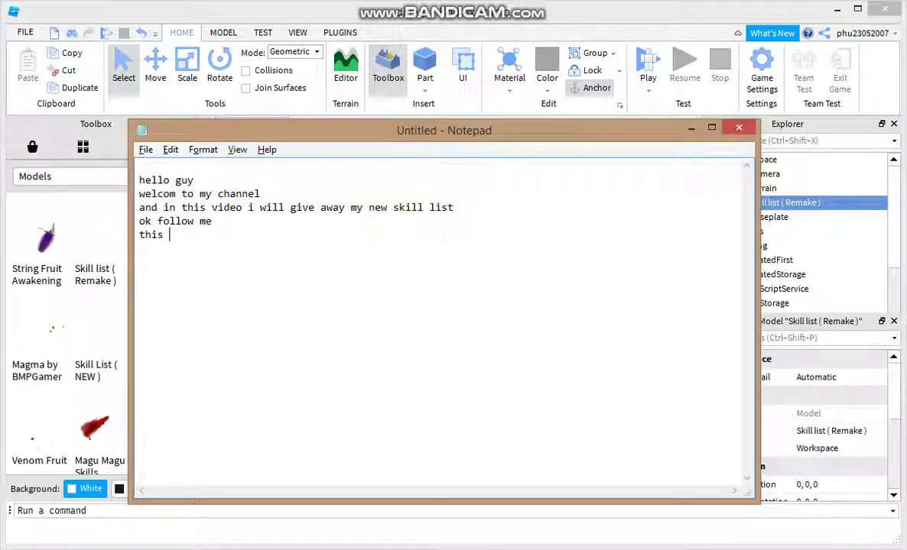
pyautogui.write('is my model')
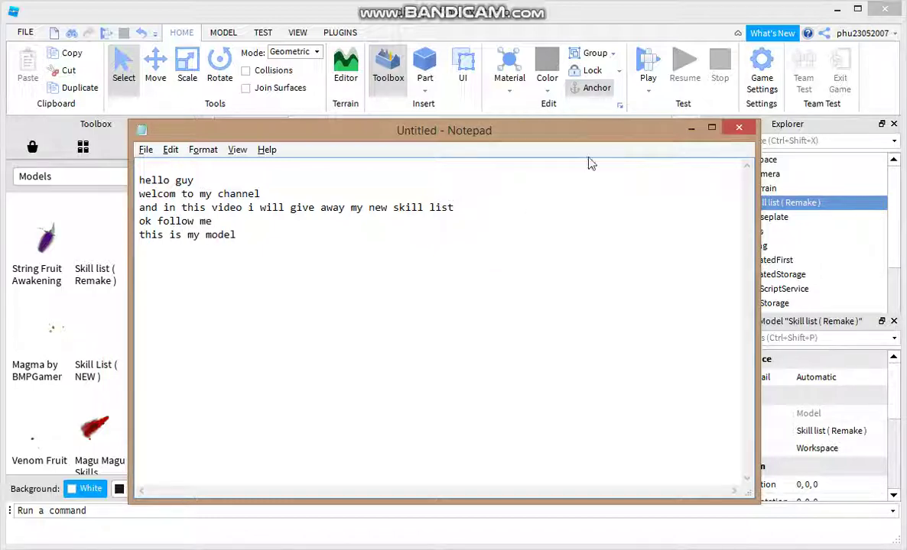
# - Return to Roblox Studio and expand the "Skill list ( Remake )" model to inspect its contents
pyautogui.click(690, 128)
pyautogui.click(723, 204)
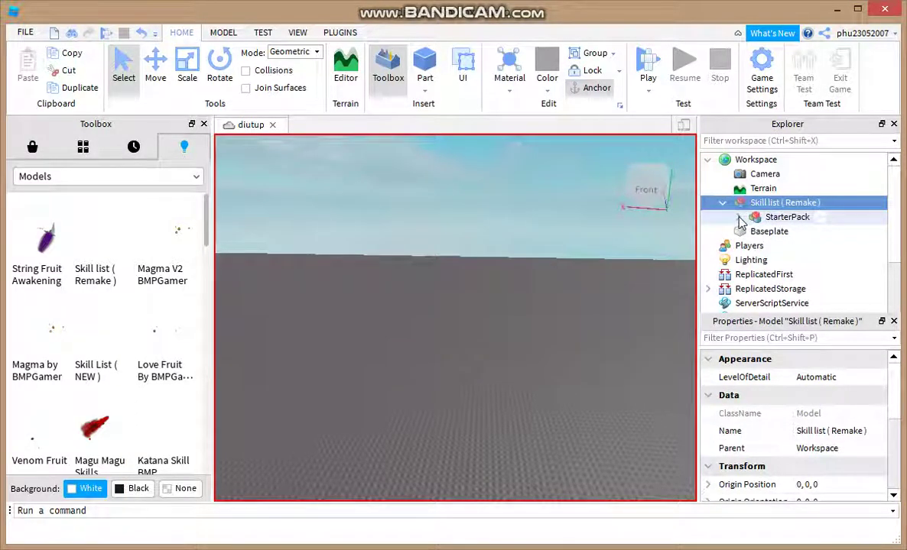
pyautogui.click(739, 217)
pyautogui.click(738, 217)
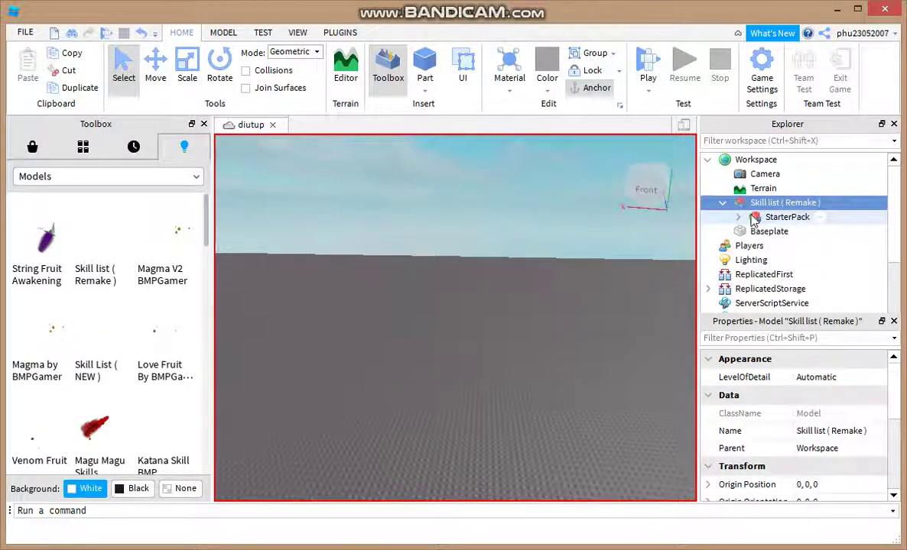
# - Switch to Notepad and add the line "you had to choose one model"
pyautogui.hotkey('alt', 'Tab')
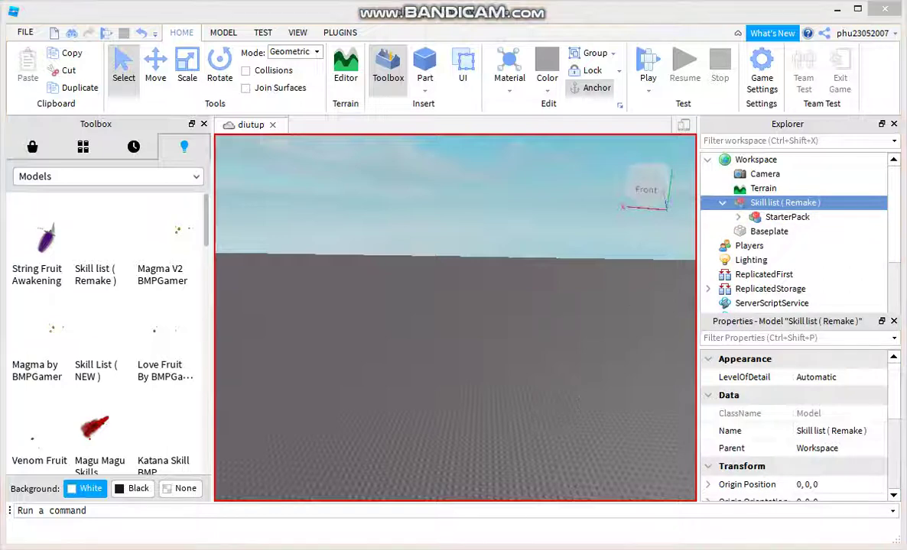
pyautogui.press('Return')
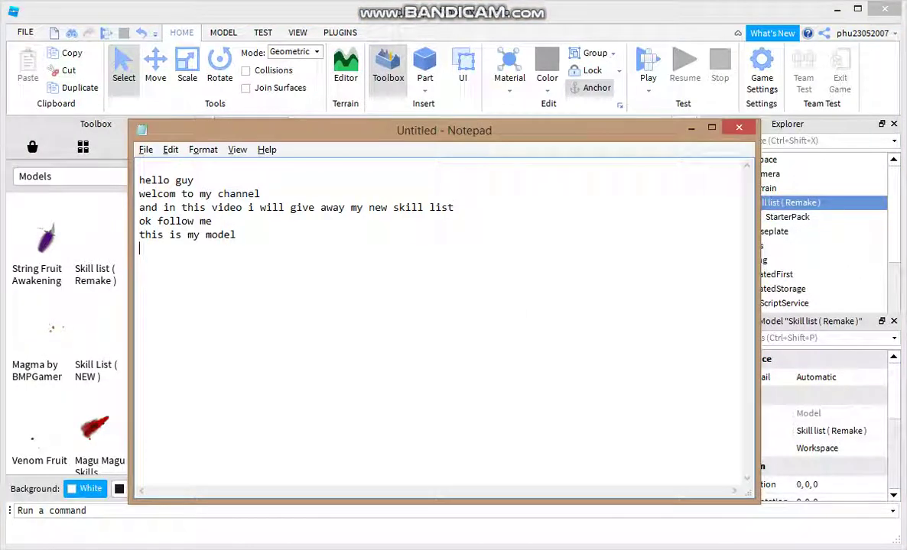
pyautogui.write('you ')
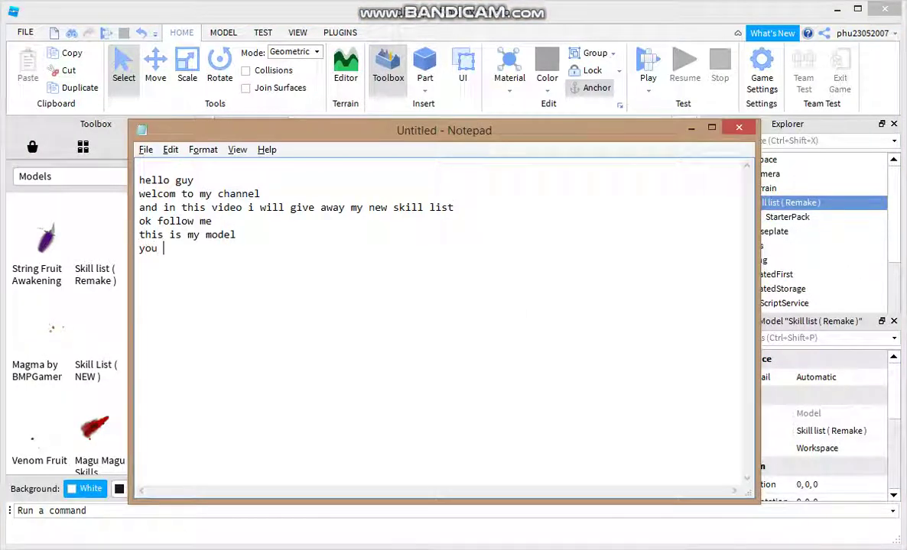
pyautogui.write('had to shoo')
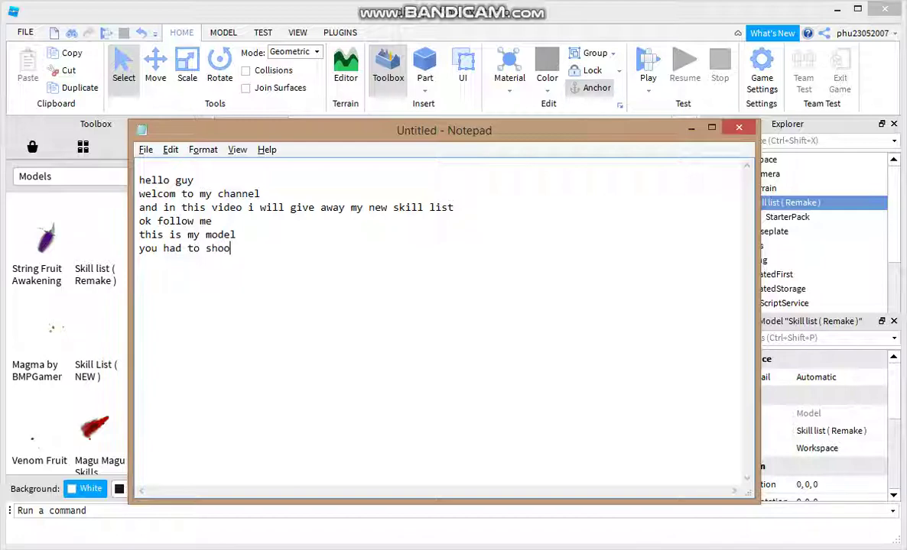
pyautogui.write('se')
pyautogui.press('BackSpace')
pyautogui.press('BackSpace')
pyautogui.press('BackSpace')
pyautogui.press('BackSpace')
pyautogui.press('BackSpace')
pyautogui.press('BackSpace')
pyautogui.press('BackSpace')
pyautogui.write('chôose one mo')
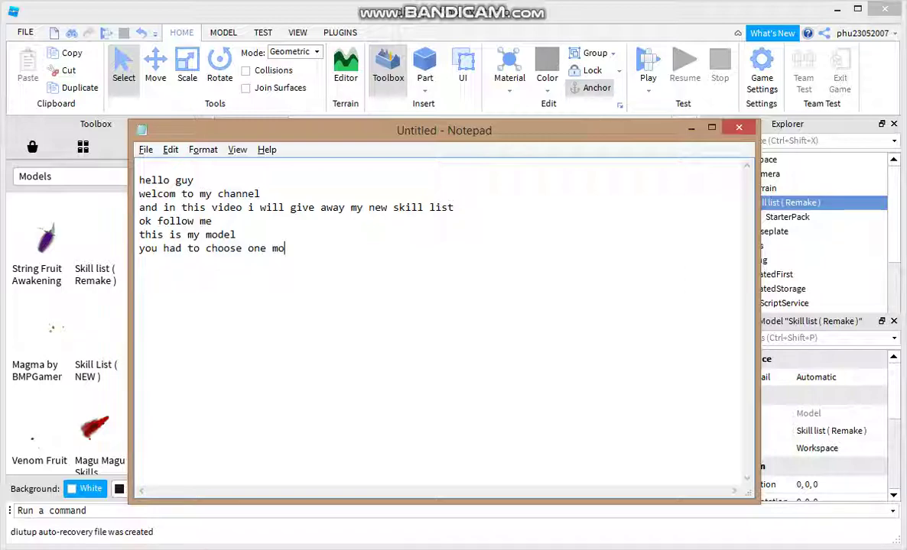
pyautogui.write('del')
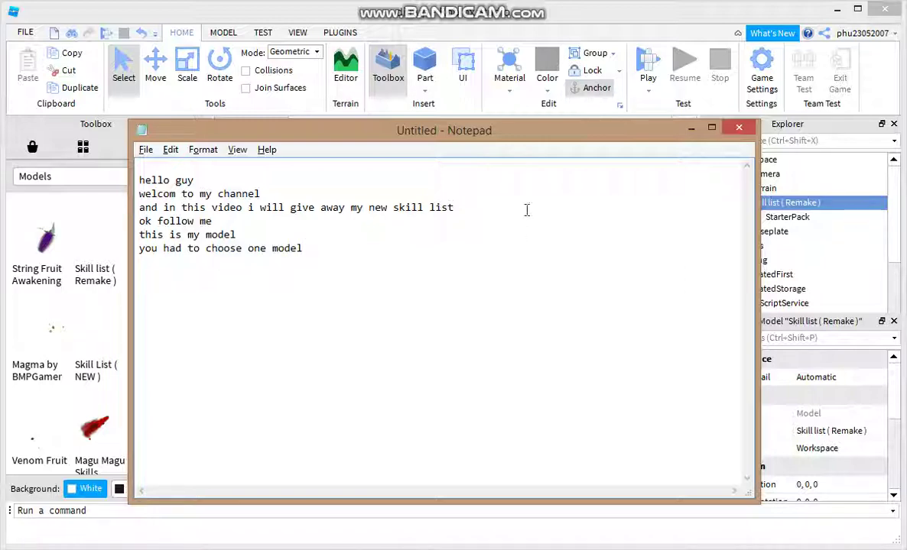
# - Return to Roblox Studio and browse the Toolbox models for one to combine with the skill list
pyautogui.click(690, 129)
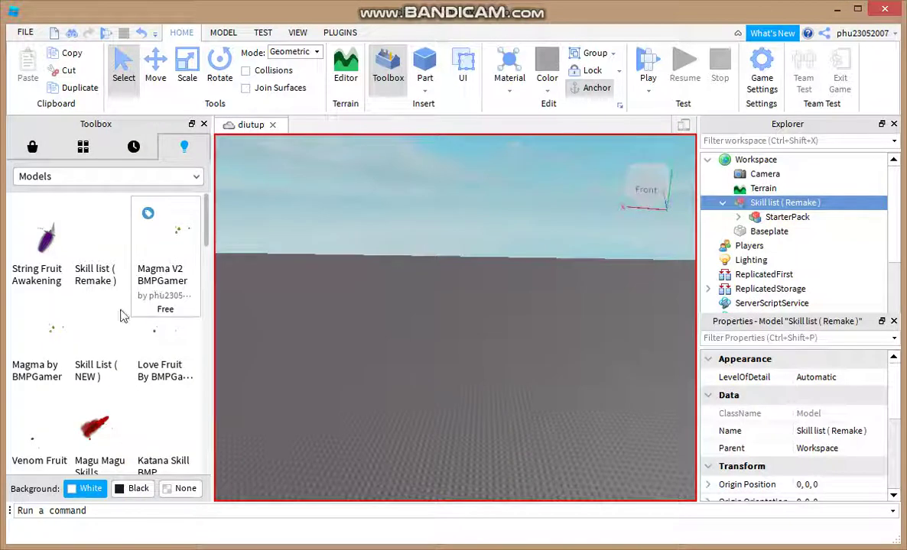
pyautogui.scroll(-3, 201, 245)
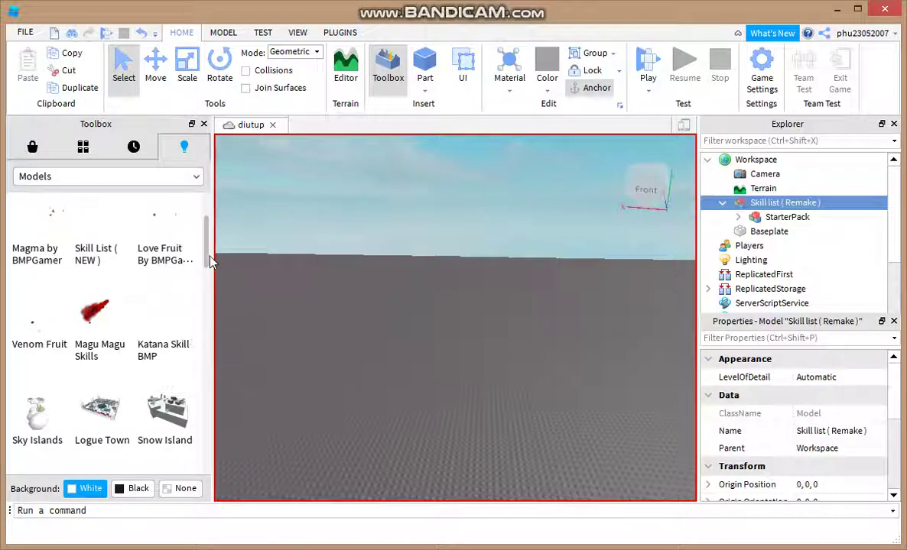
pyautogui.moveTo(208, 259); pyautogui.dragTo(203, 468)
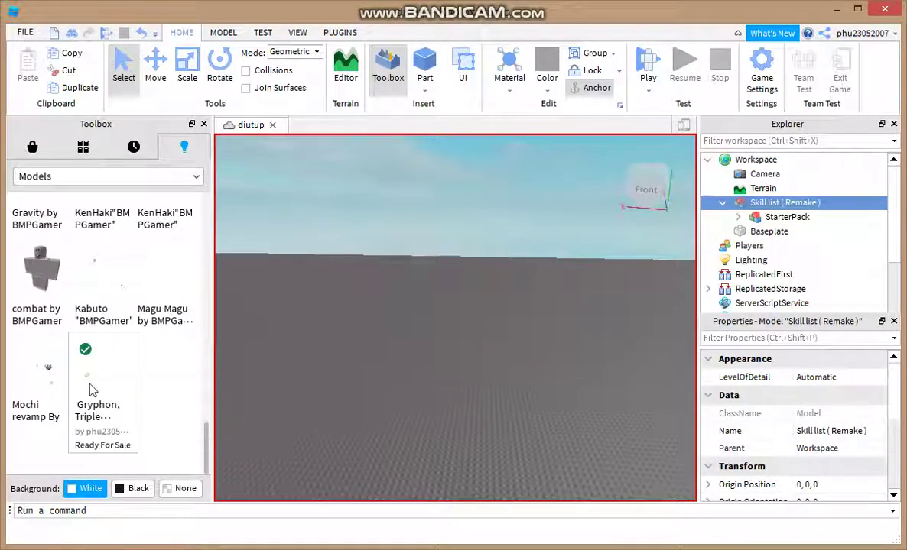
pyautogui.moveTo(205, 429); pyautogui.dragTo(204, 415)
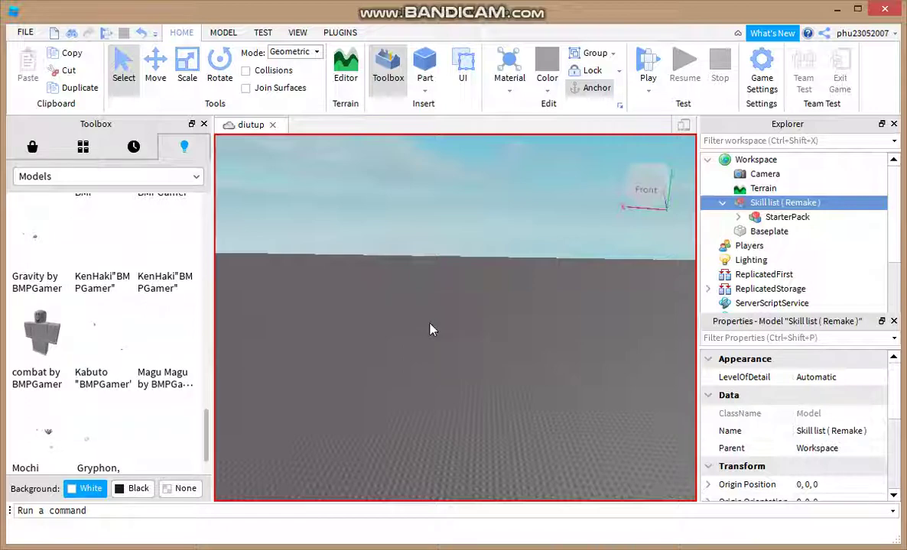
pyautogui.moveTo(205, 420); pyautogui.dragTo(205, 414)
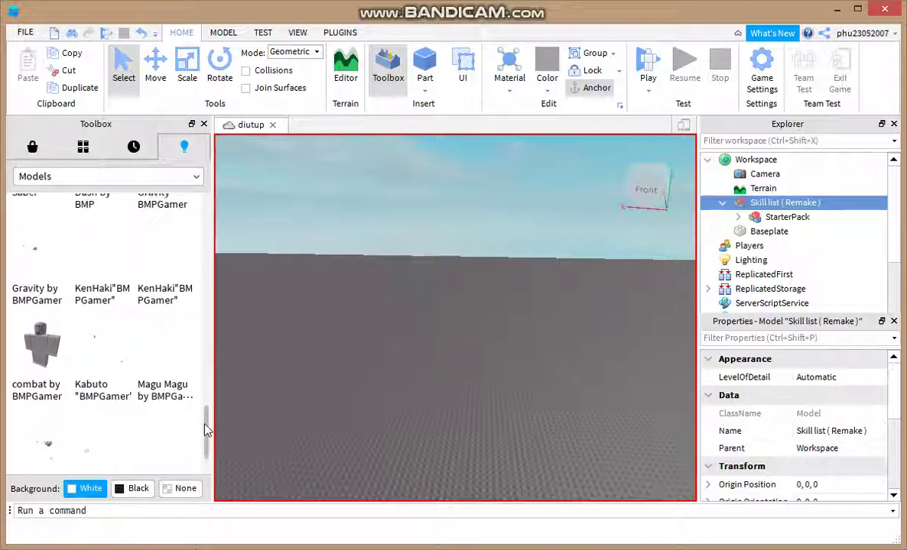
# - Try the Kabuto model from the Toolbox in the workspace and delete it
pyautogui.moveTo(599, 290); pyautogui.dragTo(367, 288, button='right')
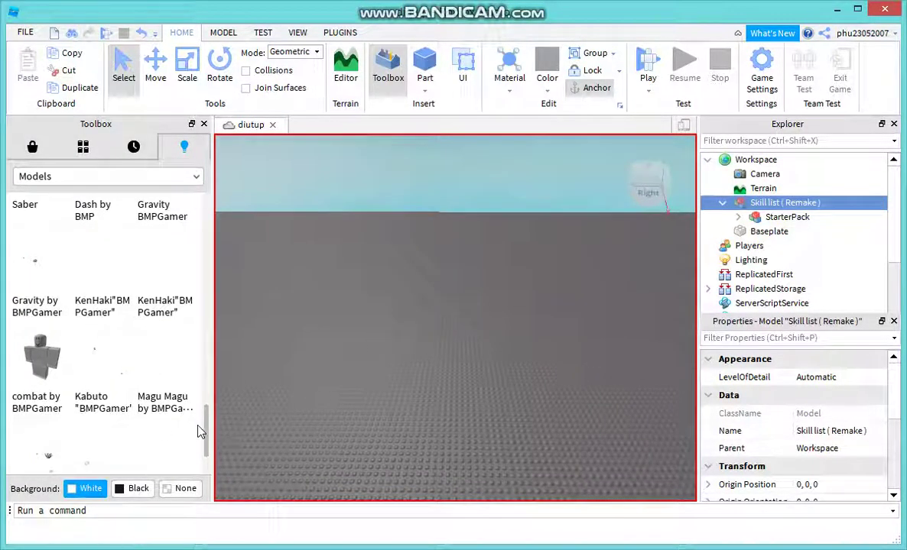
pyautogui.moveTo(208, 419); pyautogui.dragTo(204, 395)
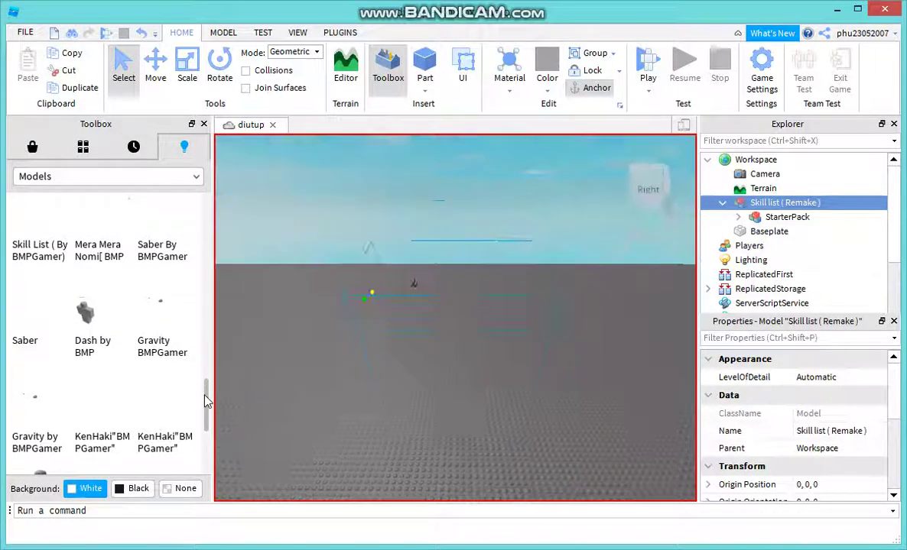
pyautogui.press('Delete')
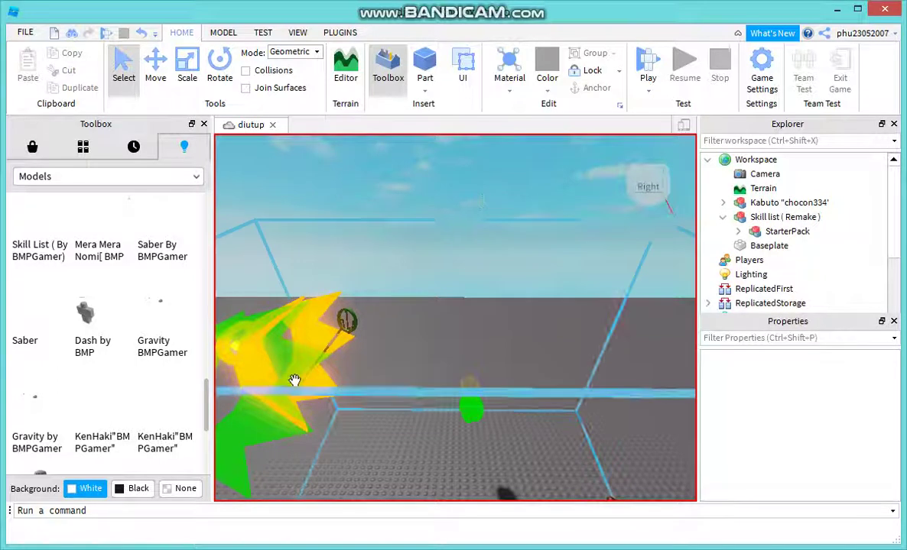
pyautogui.click(294, 381)
pyautogui.press('Delete')
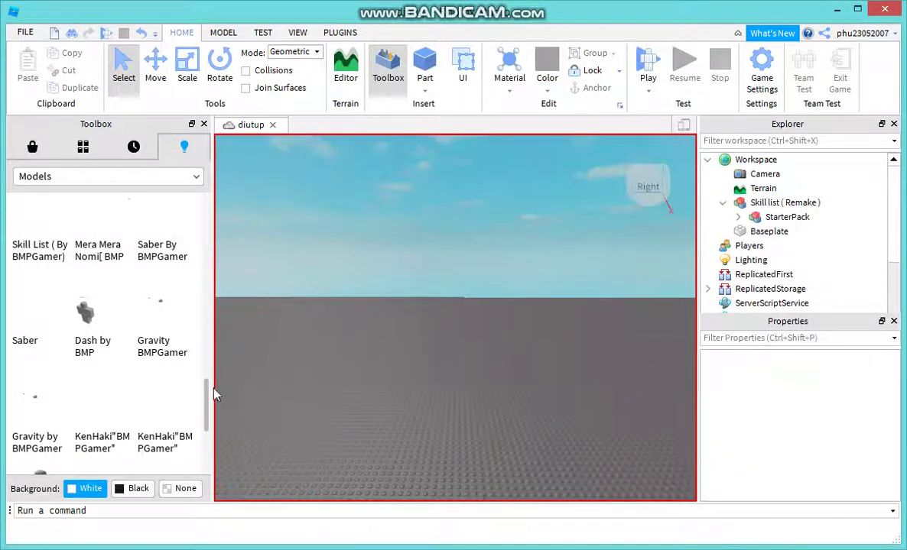
# - Insert the Rumble V2 model from the Toolbox into the workspace
pyautogui.moveTo(203, 393); pyautogui.dragTo(198, 267)
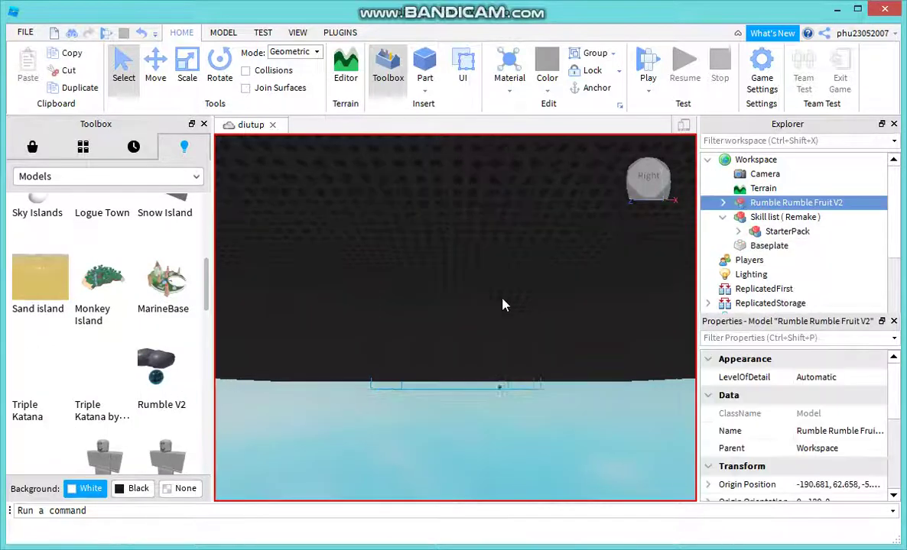
pyautogui.moveTo(501, 304); pyautogui.dragTo(504, 239, button='right')
pyautogui.click(510, 376)
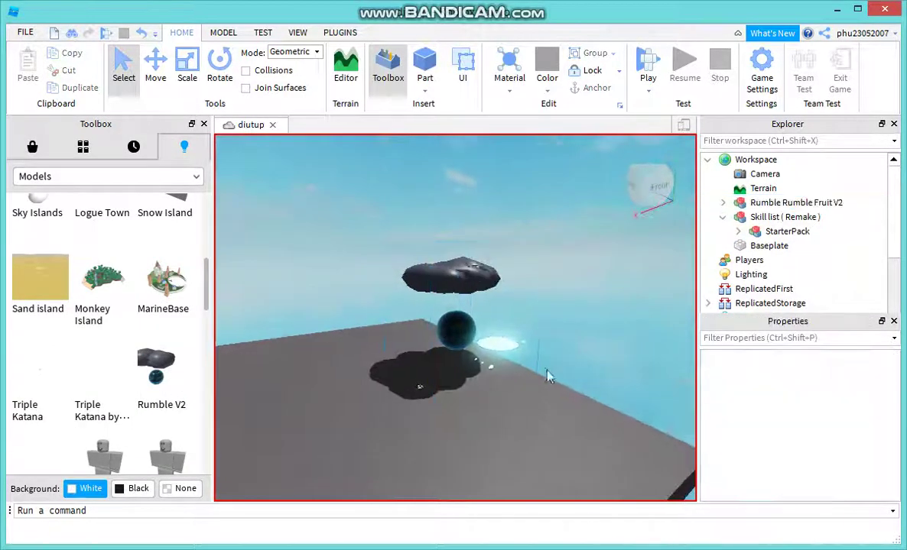
pyautogui.moveTo(527, 378)
pyautogui.mouseDown(button='right')
pyautogui.moveTo(492, 396)
pyautogui.moveTo(525, 376)
pyautogui.mouseUp(button='right')
# - Delete the Animation group from the Rumble Rumble Fruit V2 model
pyautogui.click(773, 202)
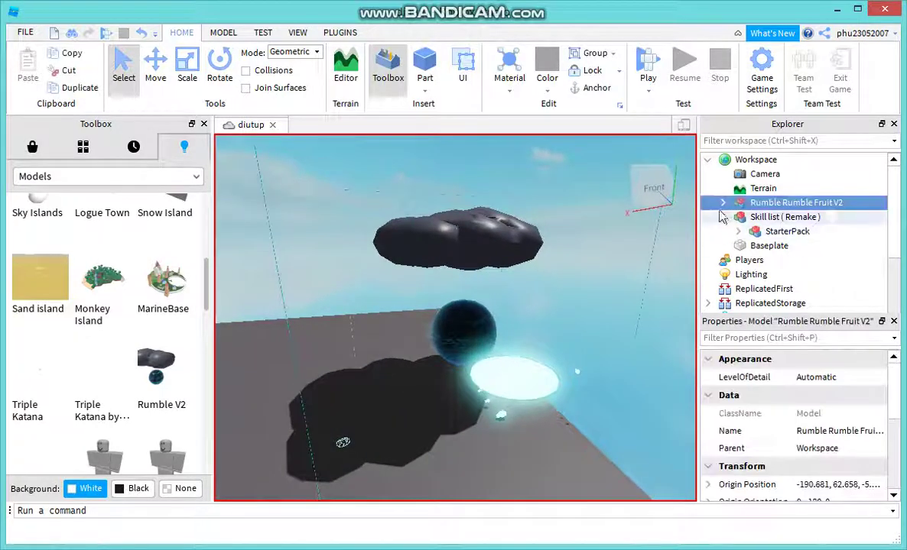
pyautogui.click(722, 203)
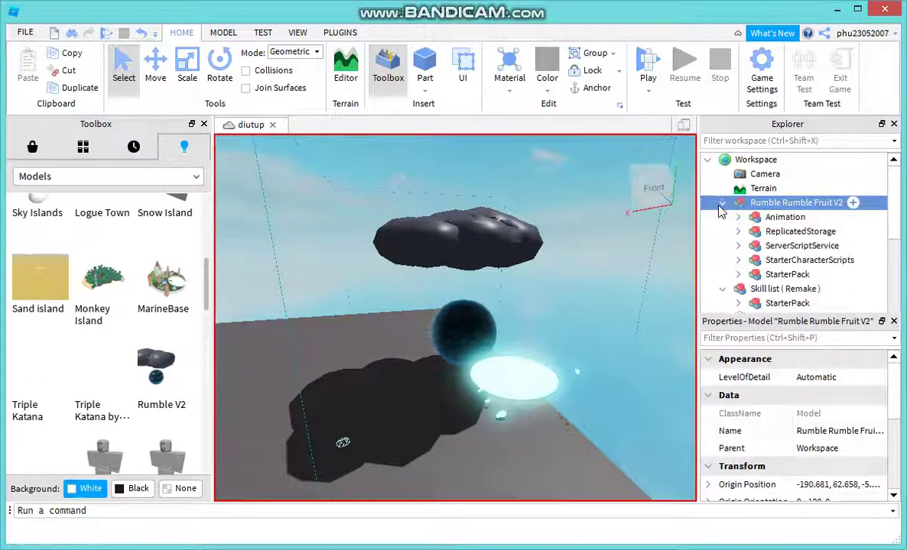
pyautogui.click(763, 219)
pyautogui.press('Delete')
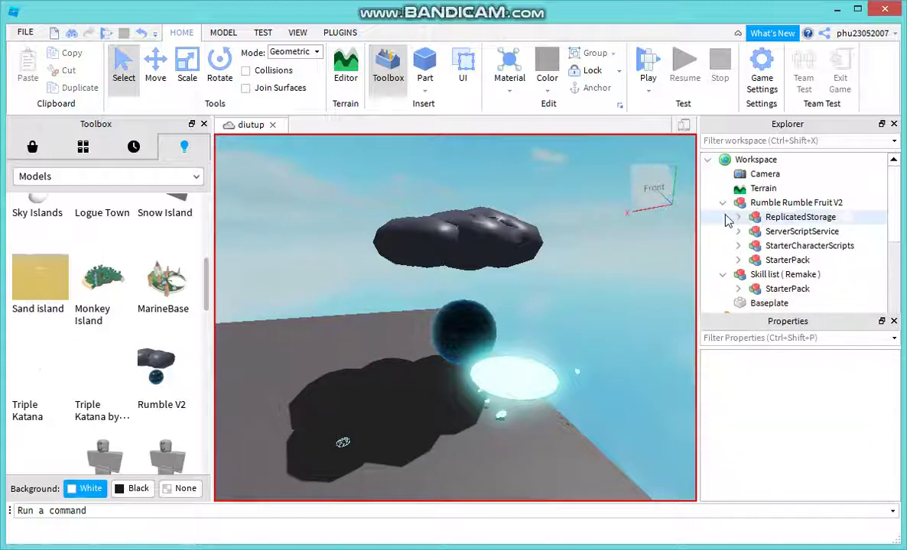
# - Move the Thunder folder from the Rumble Rumble Fruit V2 model into the game's ReplicatedStorage and delete the model's emptied ReplicatedStorage group
pyautogui.click(739, 218)
pyautogui.click(785, 232)
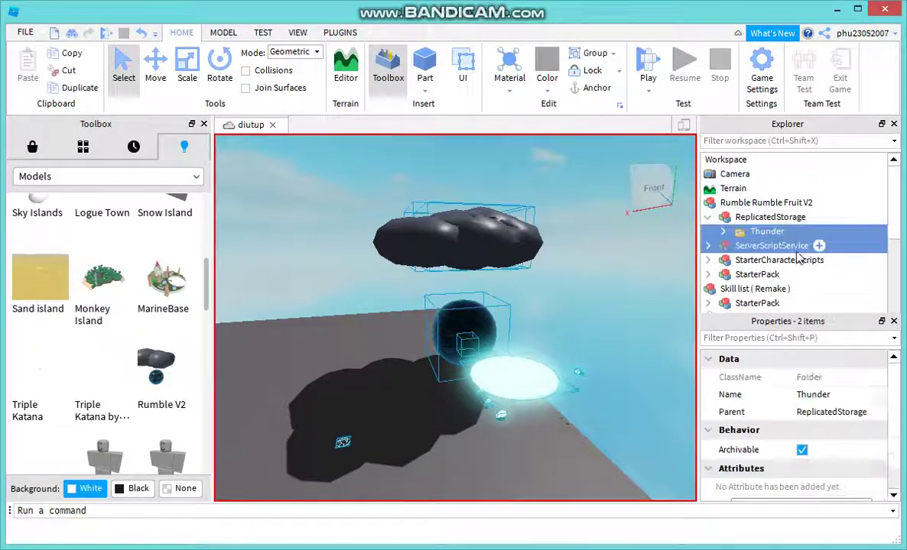
pyautogui.click(764, 234)
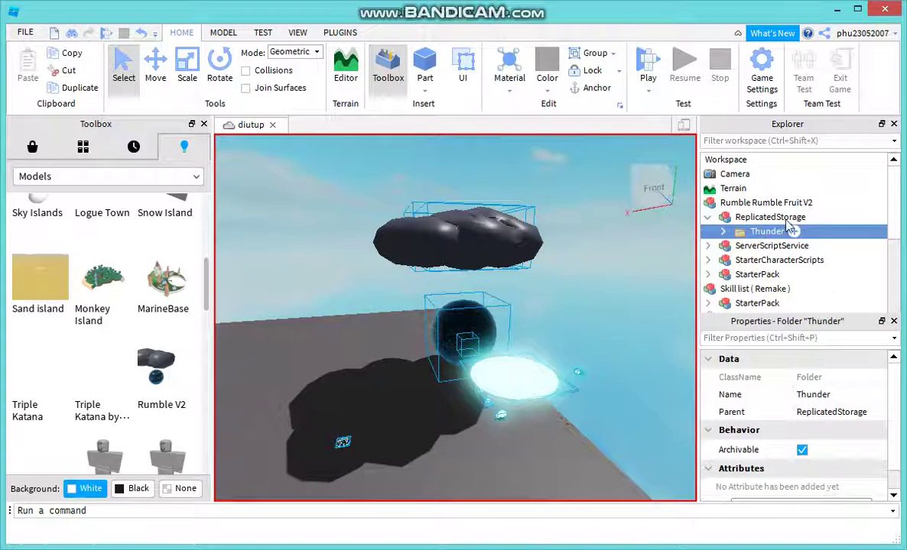
pyautogui.moveTo(770, 217); pyautogui.dragTo(441, 284)
pyautogui.press('Delete')
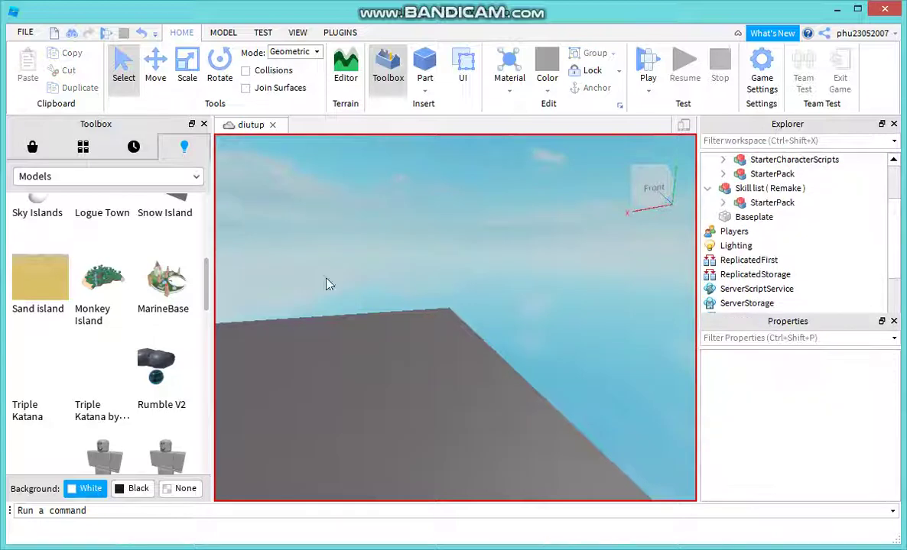
# - Try the Katana Skill BMP model from the Toolbox in the workspace and delete it
pyautogui.scroll(4, 188, 229)
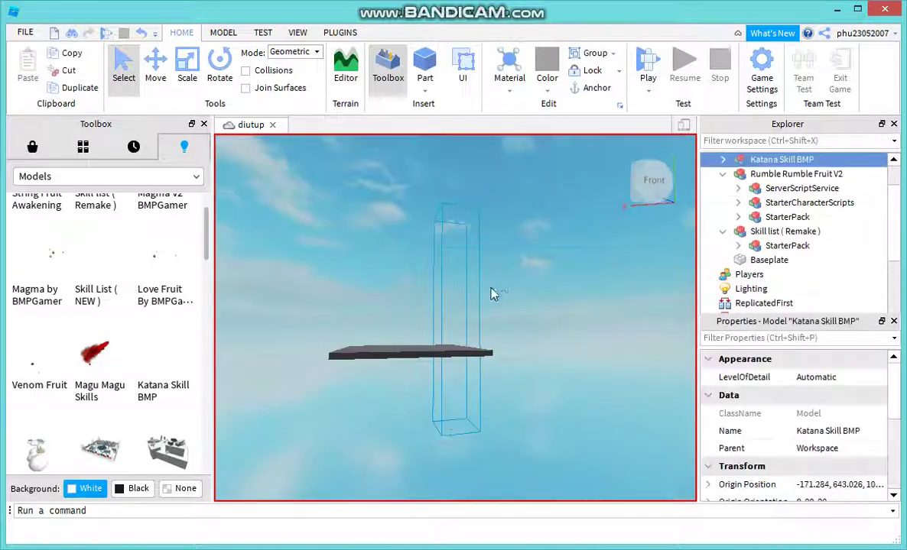
pyautogui.moveTo(492, 291); pyautogui.dragTo(512, 277, button='right')
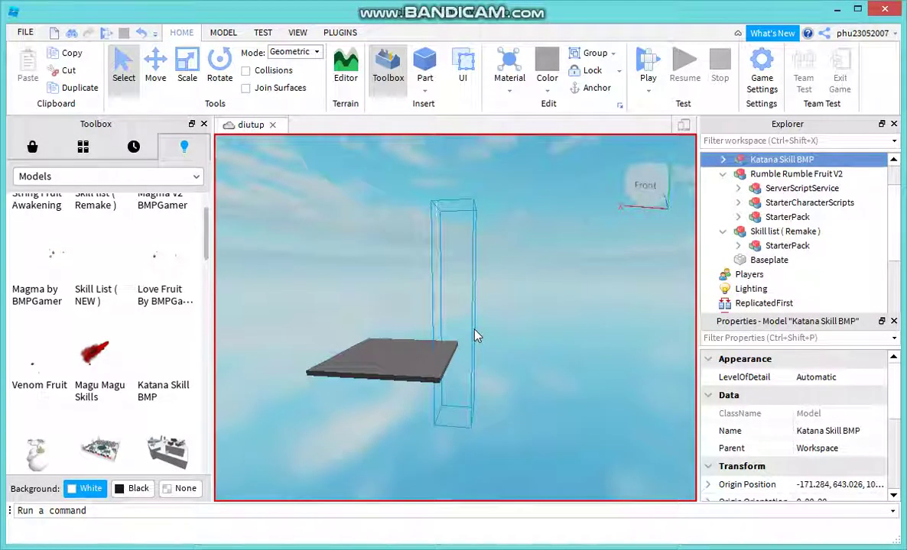
pyautogui.press('Delete')
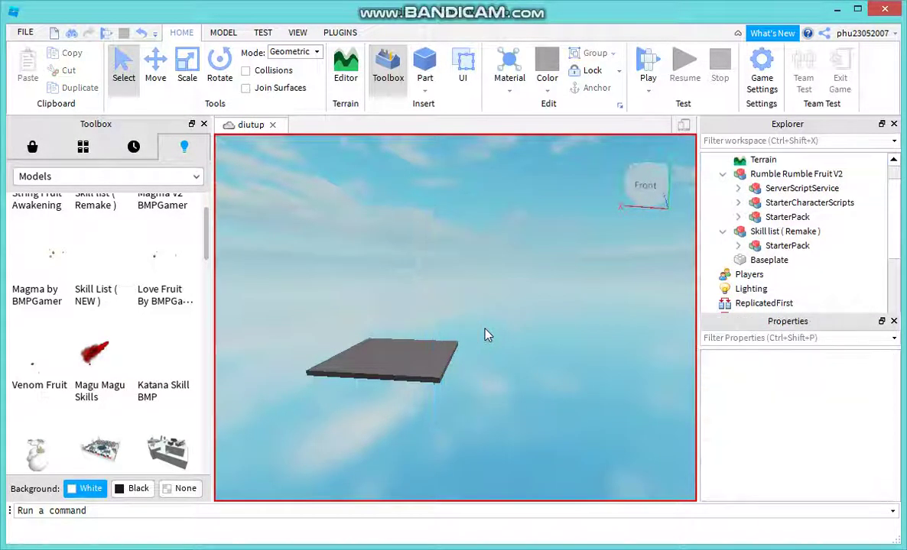
# - Insert the Love Fruit By BMPGamer model from the Toolbox into the workspace
pyautogui.click(174, 269)
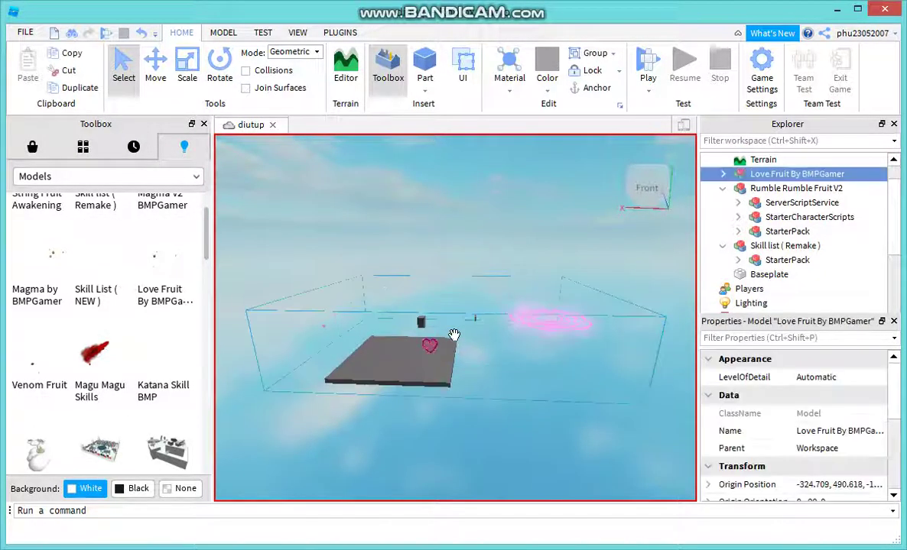
pyautogui.click(471, 382)
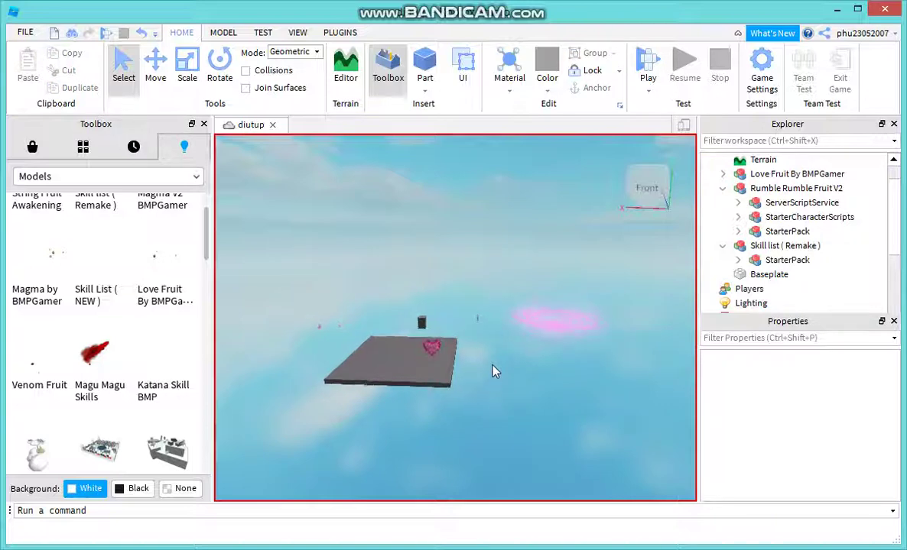
pyautogui.moveTo(519, 380); pyautogui.dragTo(532, 380, button='right')
pyautogui.scroll(3, 534, 380)
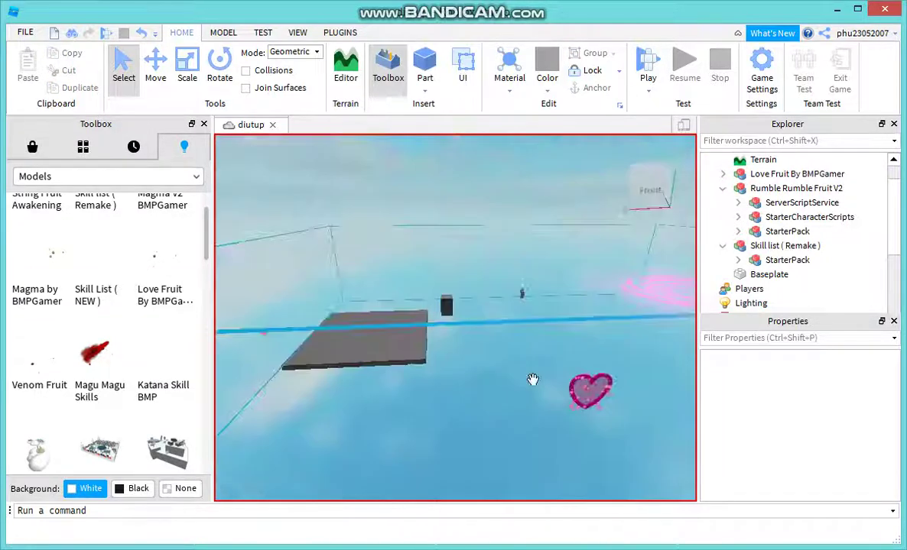
pyautogui.click(538, 374)
# - Expand the Love Fruit By BMPGamer model's contents and delete the Rumble Rumble Fruit V2 model from the workspace
pyautogui.click(723, 173)
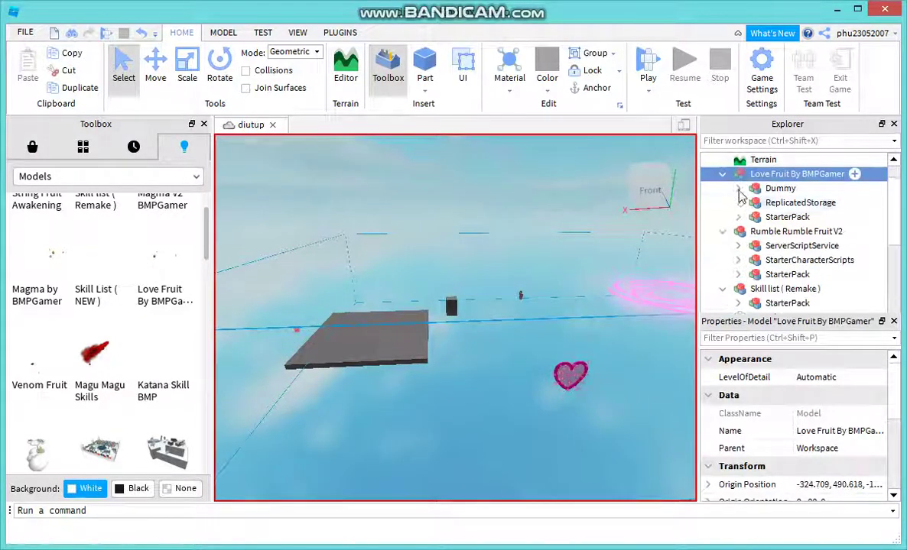
pyautogui.click(756, 232)
pyautogui.press('Delete')
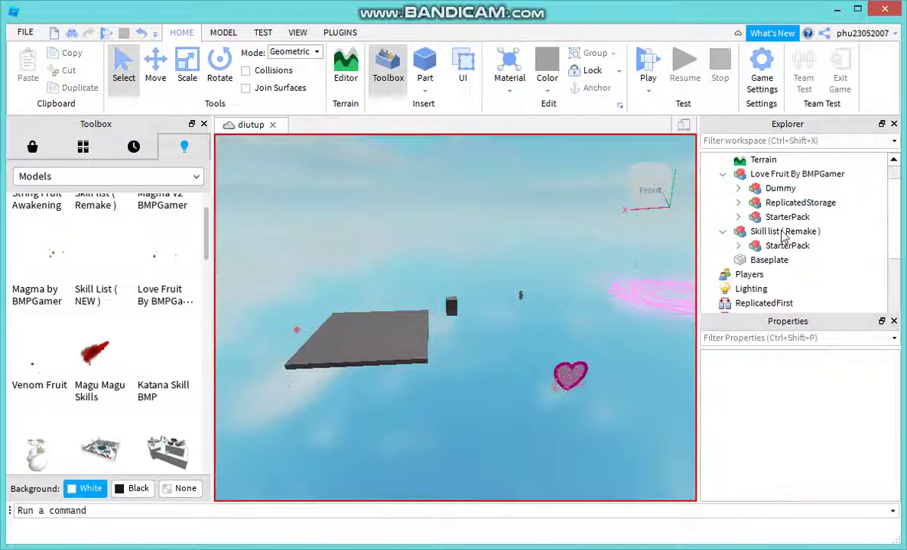
# - Select the GUI script and Skill_list together inside the StarterPack of the Skill list ( Remake ) model
pyautogui.click(738, 245)
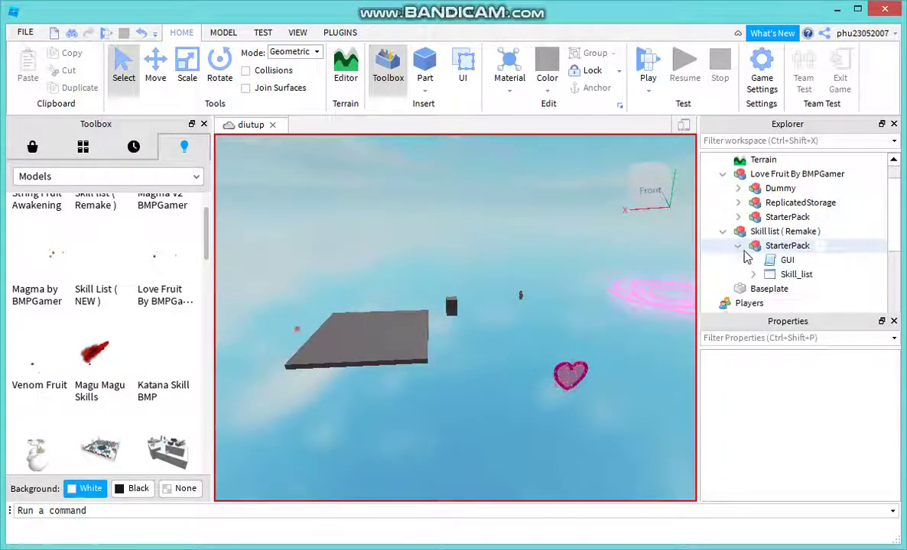
pyautogui.click(800, 260)
pyautogui.keyDown('ctrl'); pyautogui.click(793, 272); pyautogui.keyUp('ctrl')
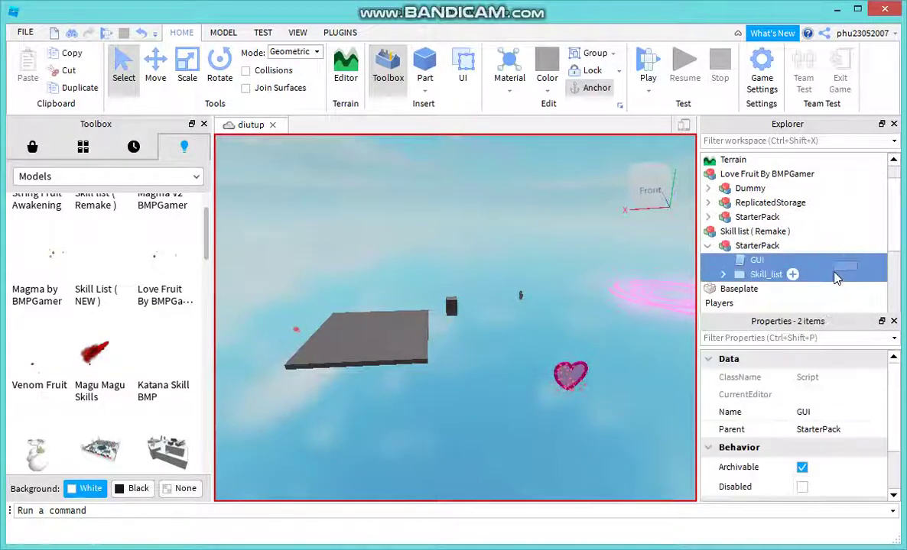
# - Switch to Notepad and add the line "you had to put this starterpack in here"
pyautogui.hotkey('alt', 'Tab')
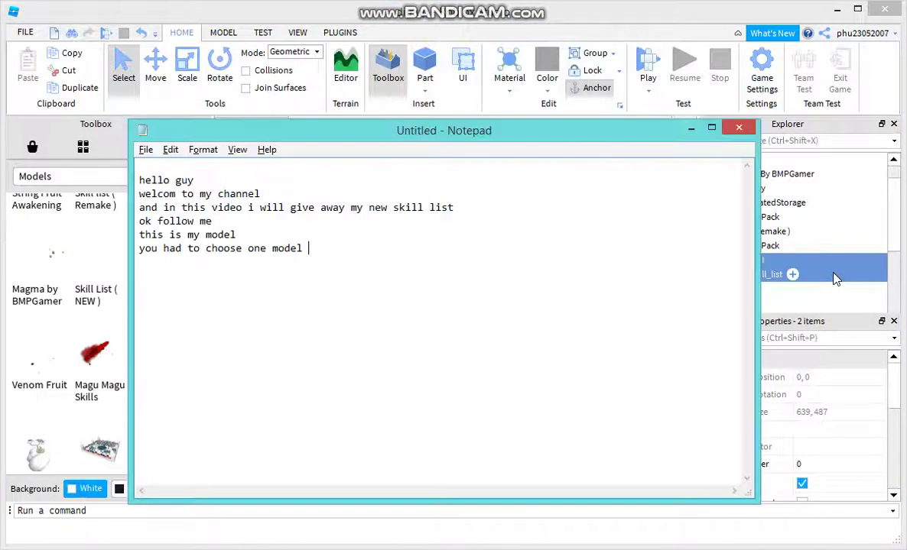
pyautogui.write('you had')
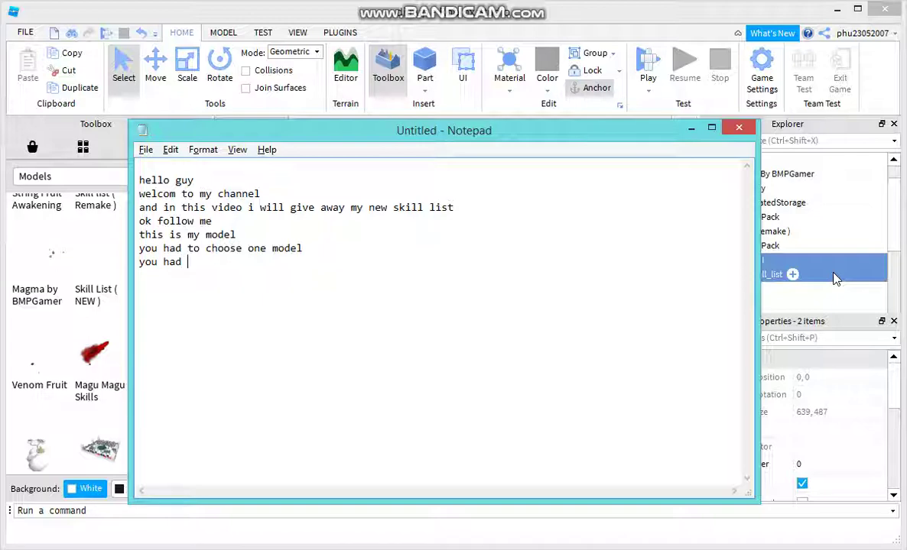
pyautogui.write(' to put this starterpack in here')
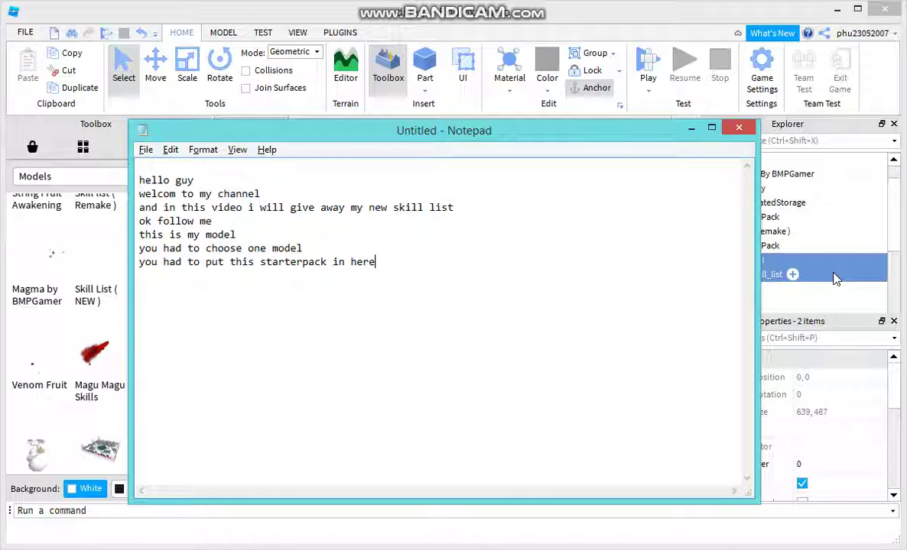
# - Return to Roblox Studio, move GUI and Skill_list into the Love Fruit model's StarterPack, and delete the emptied Skill list ( Remake ) model
pyautogui.hotkey('alt', 'Tab')
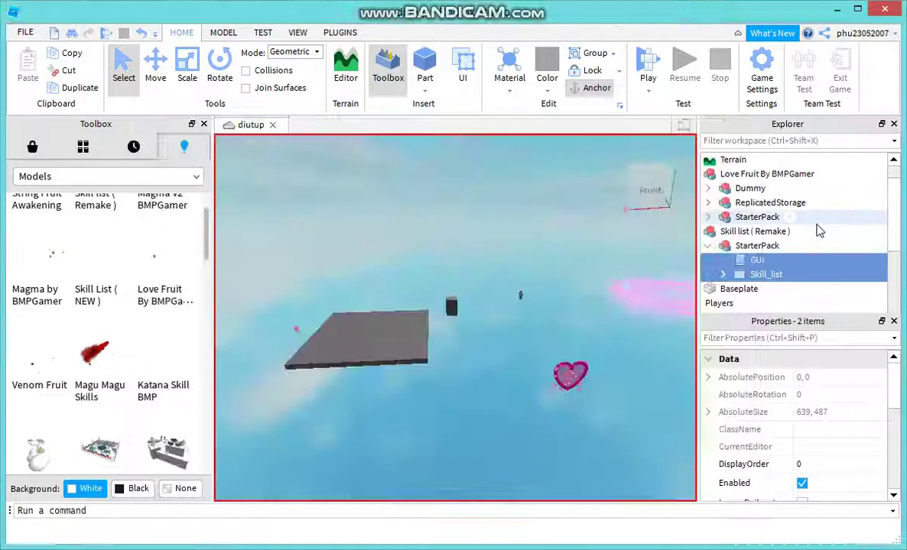
pyautogui.moveTo(805, 261); pyautogui.dragTo(771, 218)
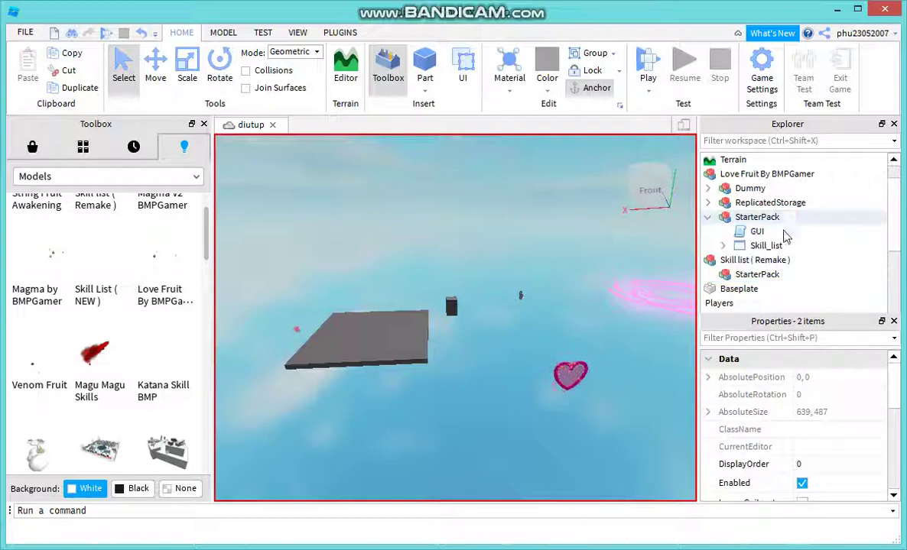
pyautogui.click(780, 274)
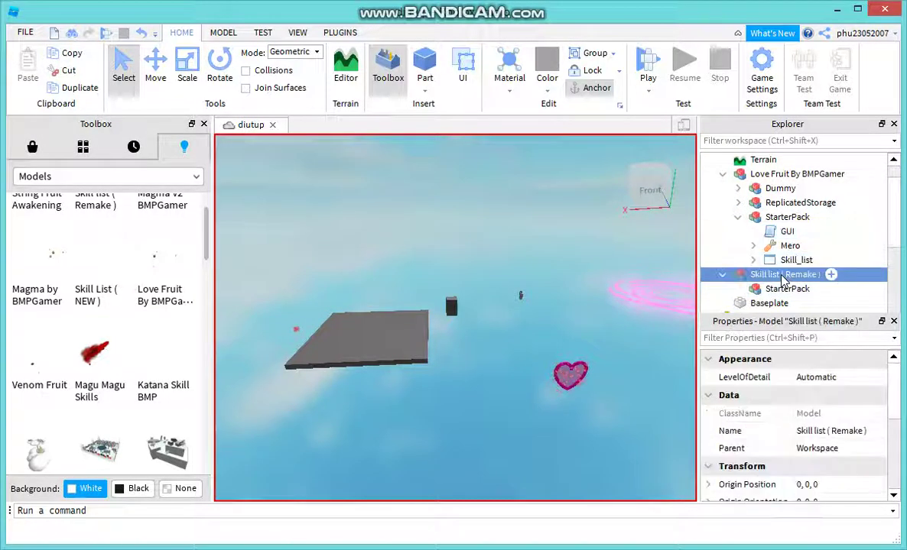
pyautogui.press('Delete')
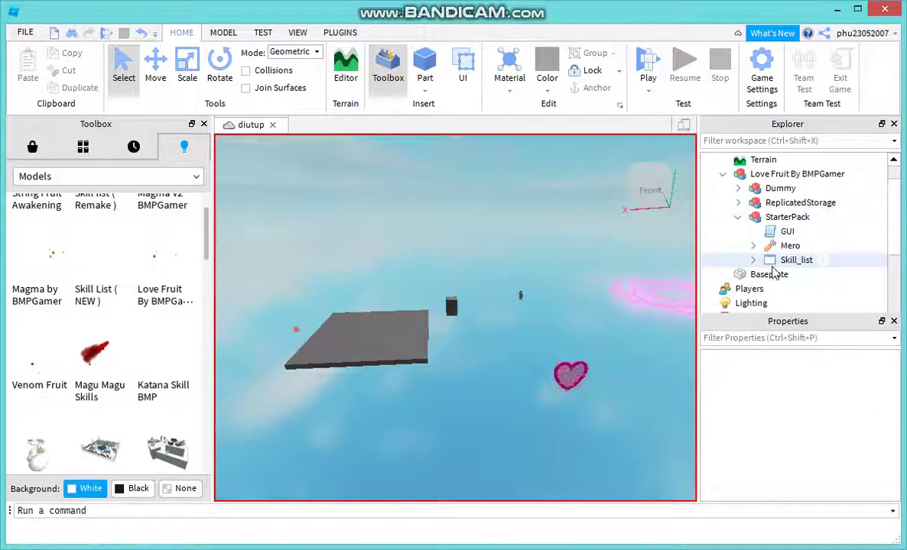
# - Switch to Notepad and add the line "and you can edit this gui"
pyautogui.hotkey('alt', 'Tab')
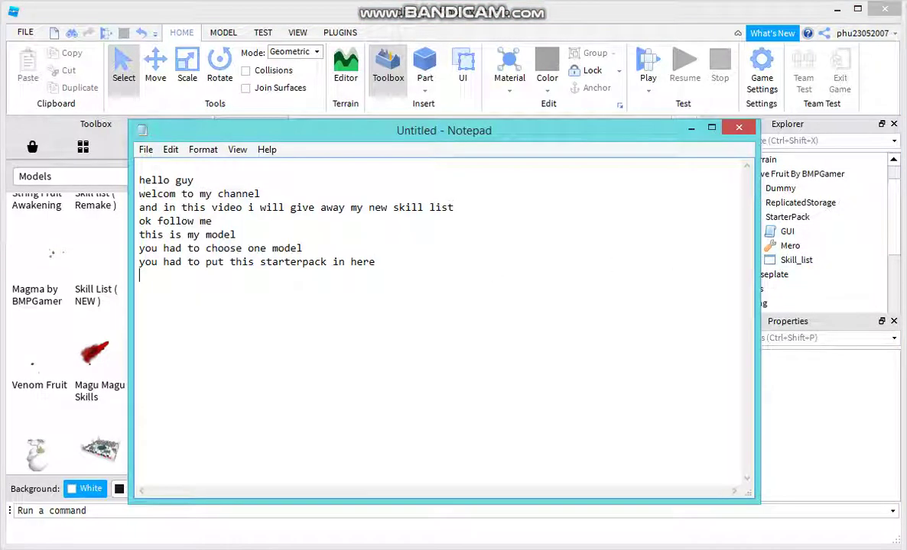
pyautogui.press('Return')
pyautogui.write('and')
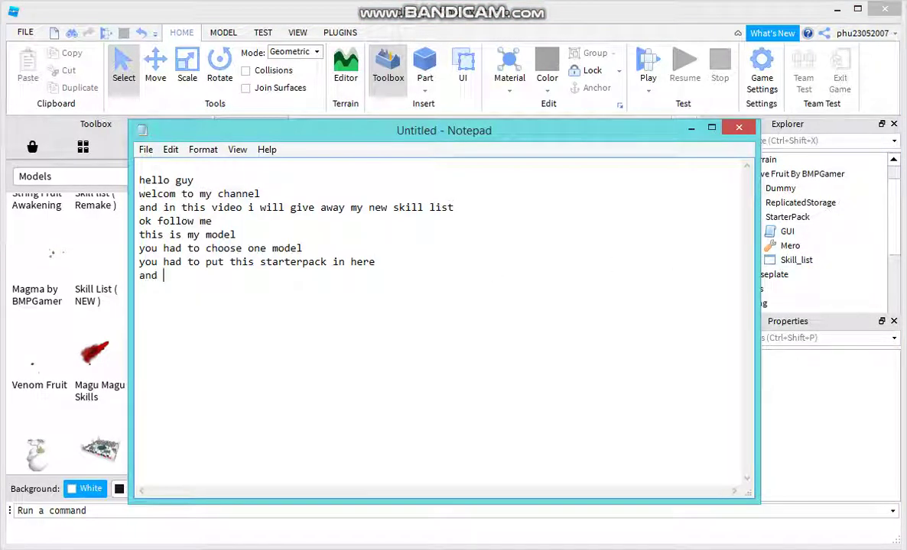
pyautogui.write(' you can edit this g')
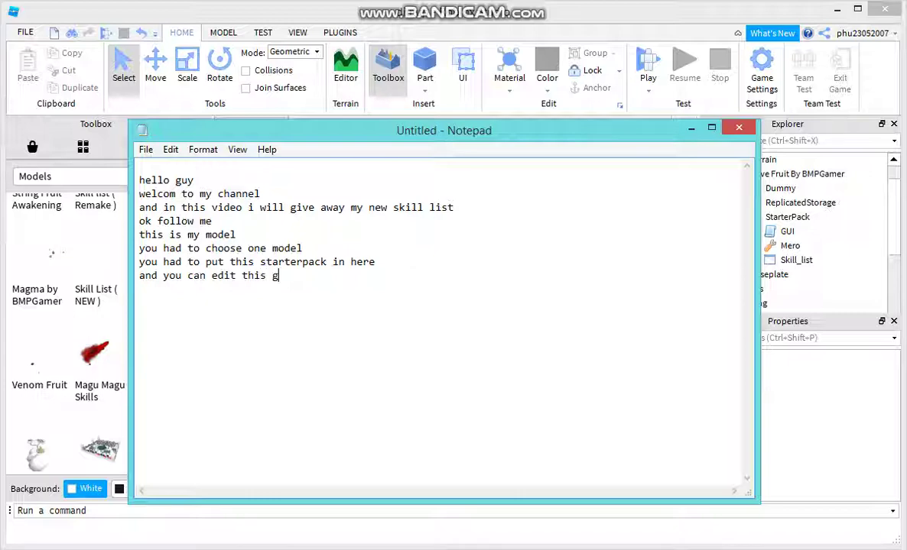
pyautogui.write('uyi')
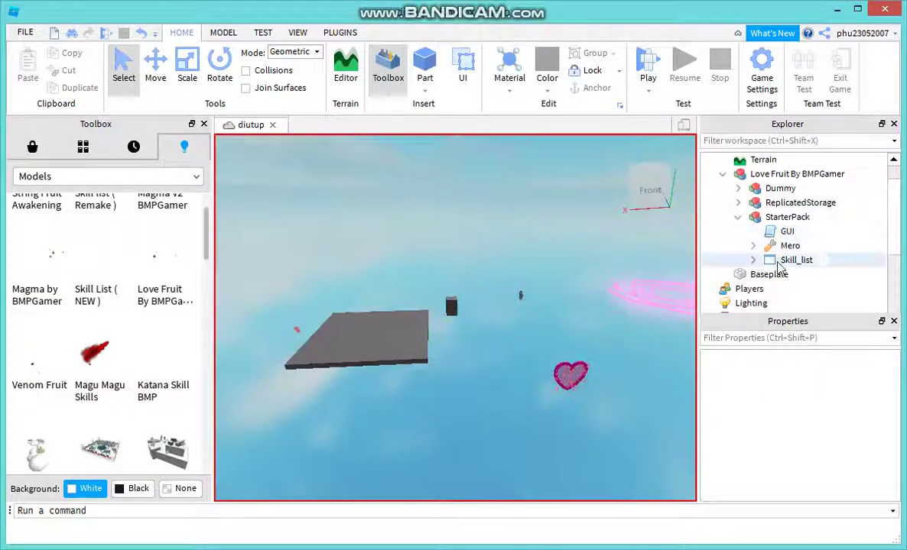
# - Select Skill_list in the Love Fruit StarterPack, then add the line "this skil list" in Notepad
pyautogui.moveTo(773, 262); pyautogui.dragTo(738, 260)
pyautogui.hotkey('alt', 'Tab')
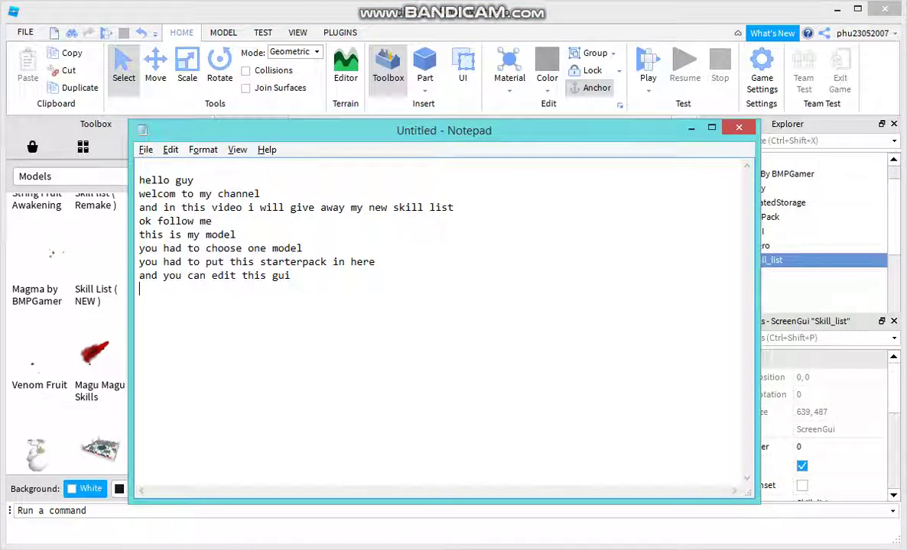
pyautogui.write('this skil list')
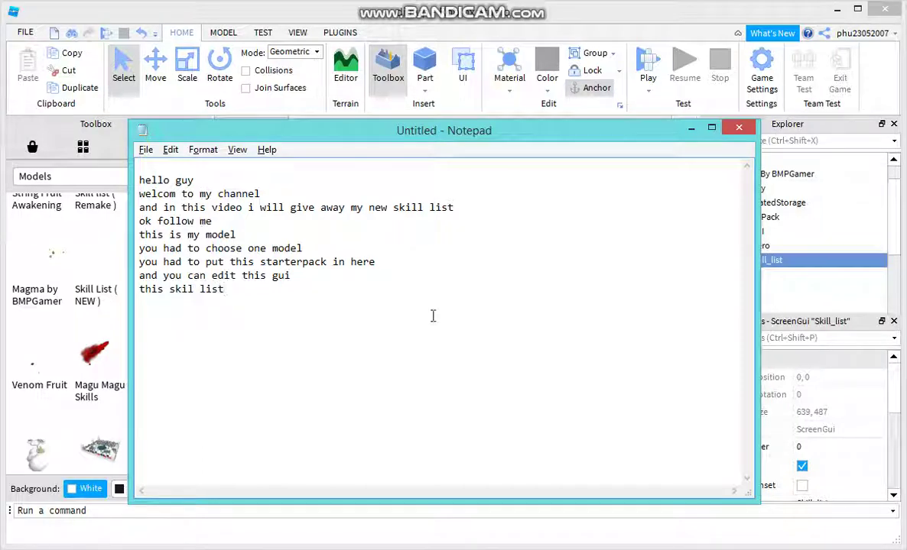
# - Return to Roblox Studio and move Skill_list from the Love Fruit StarterPack into StarterGui
pyautogui.hotkey('alt', 'Tab')
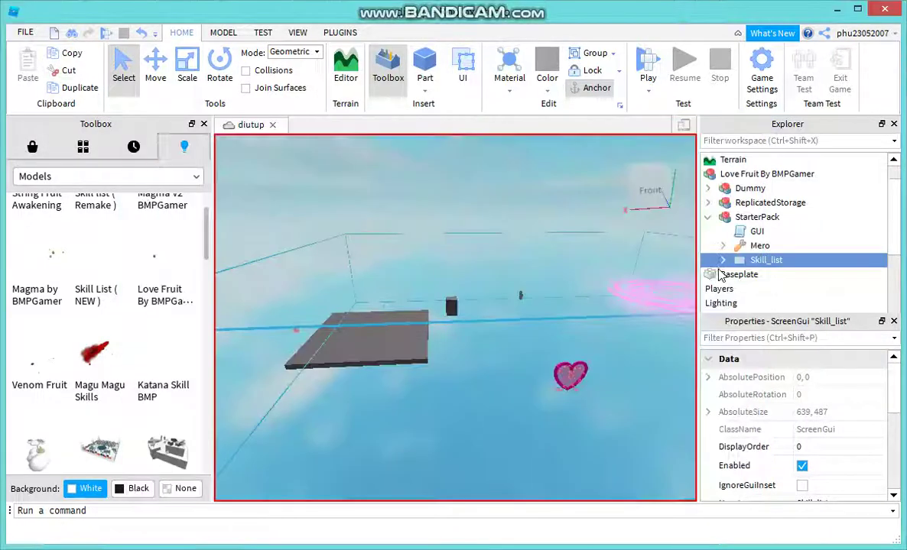
pyautogui.moveTo(765, 257); pyautogui.dragTo(740, 242)
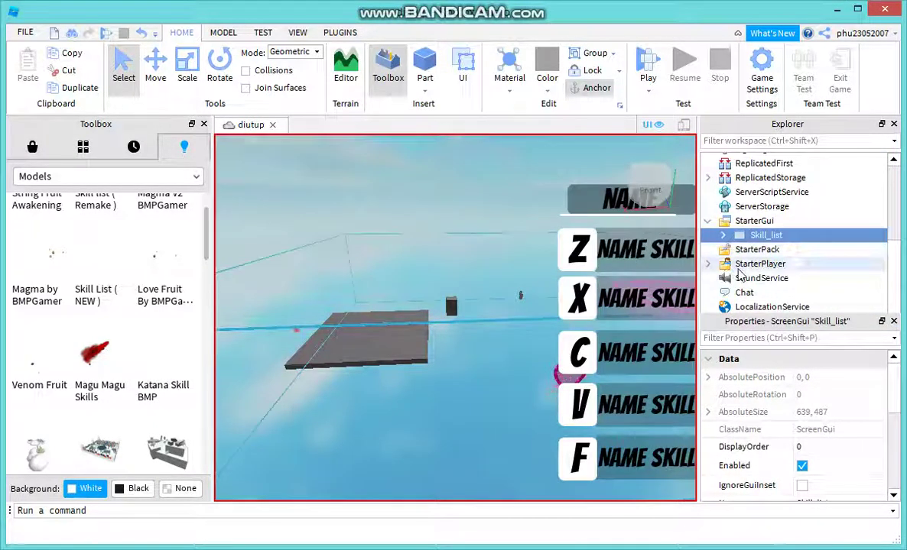
pyautogui.hotkey('alt', 'Tab')
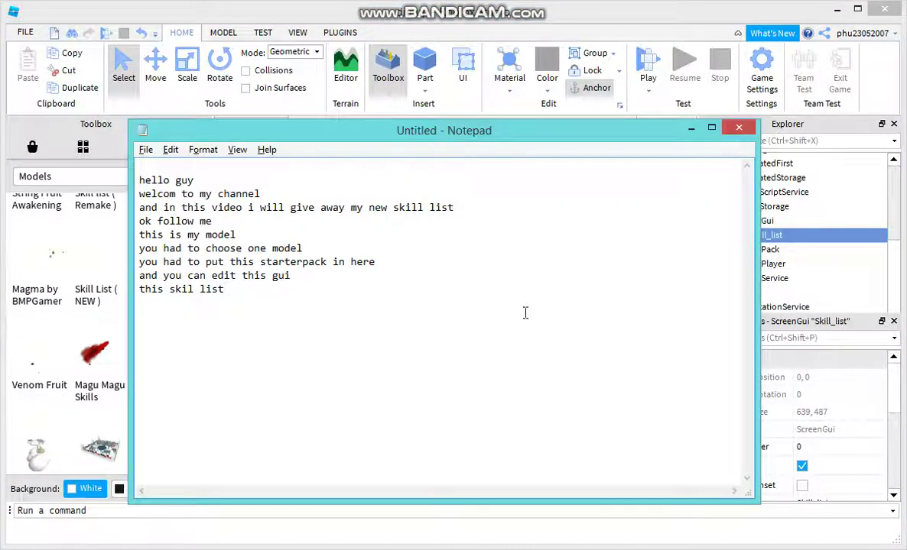
pyautogui.hotkey('alt', 'Tab')
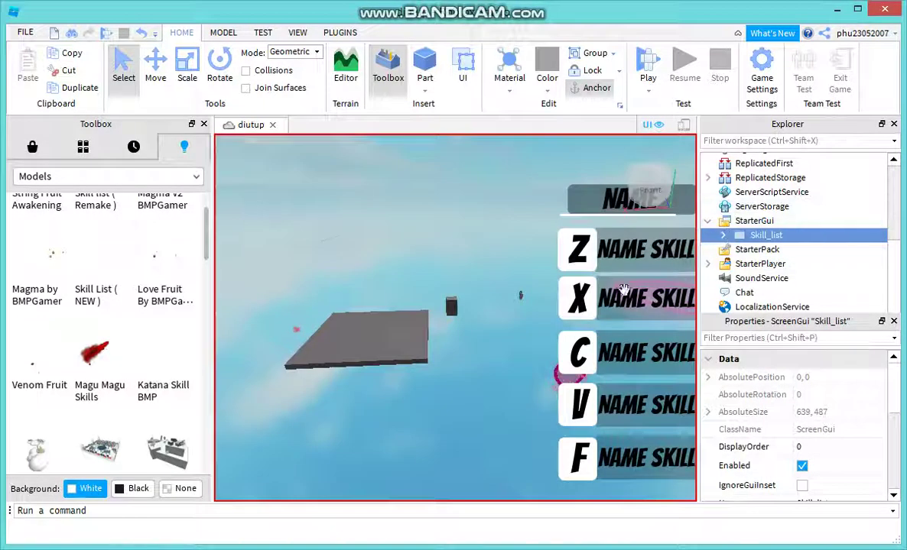
# - Move the view cube clear of the skill list and widen the white Frame line under the NAME label to 181 x 3
pyautogui.moveTo(628, 197); pyautogui.dragTo(401, 200)
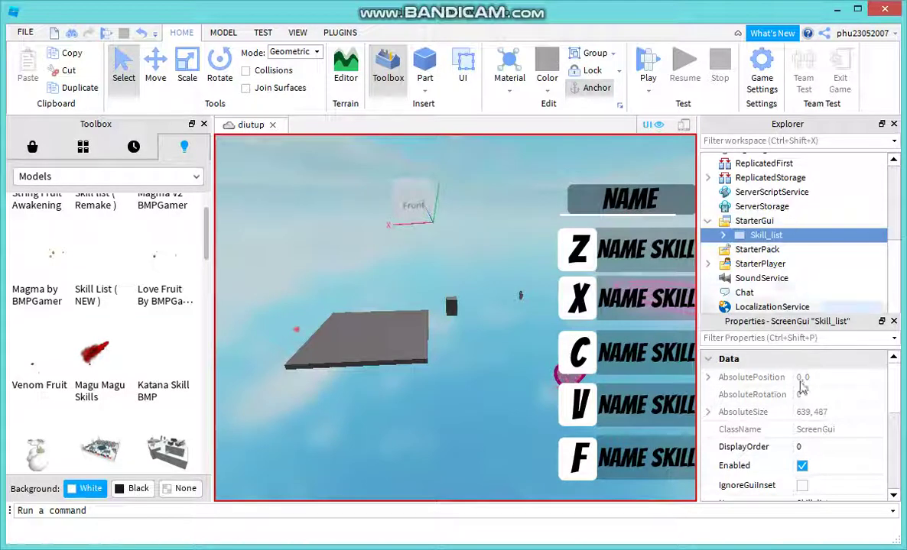
pyautogui.click(722, 234)
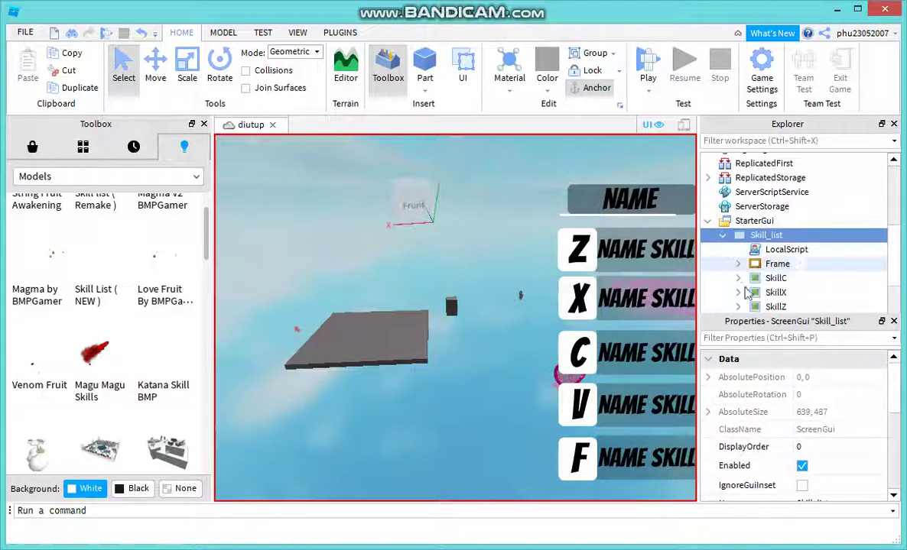
pyautogui.click(775, 278)
pyautogui.click(637, 210)
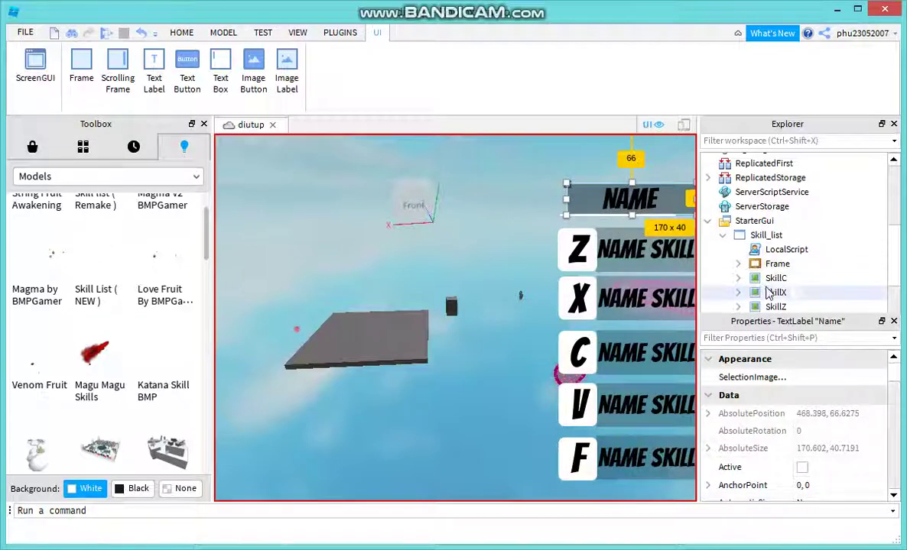
pyautogui.click(611, 216)
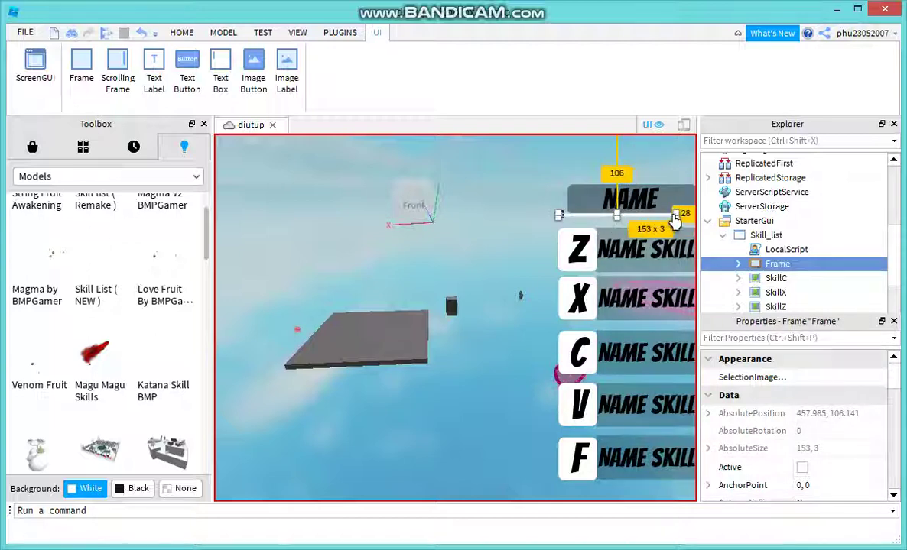
pyautogui.moveTo(675, 220); pyautogui.dragTo(696, 219)
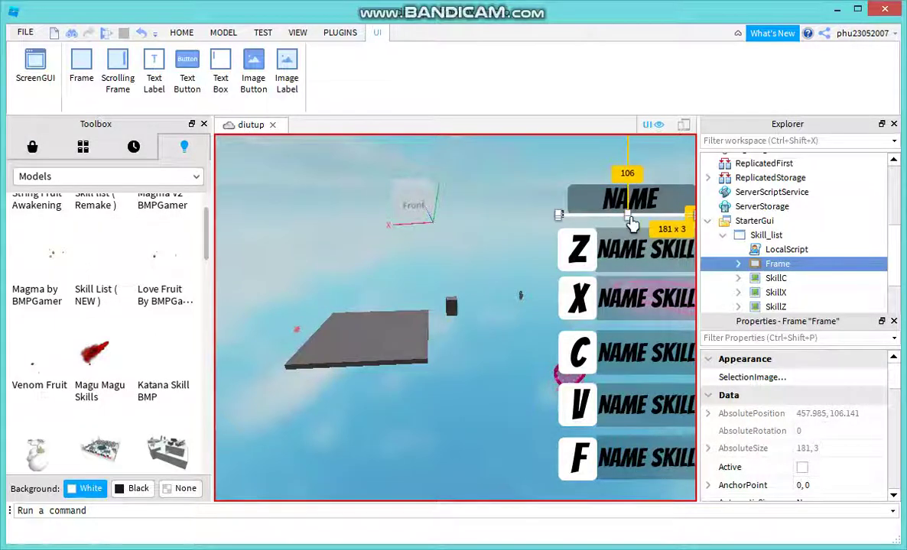
# - Delete the Name Skill labels beside the Z and X keys in the skill list
pyautogui.click(626, 256)
pyautogui.press('Delete')
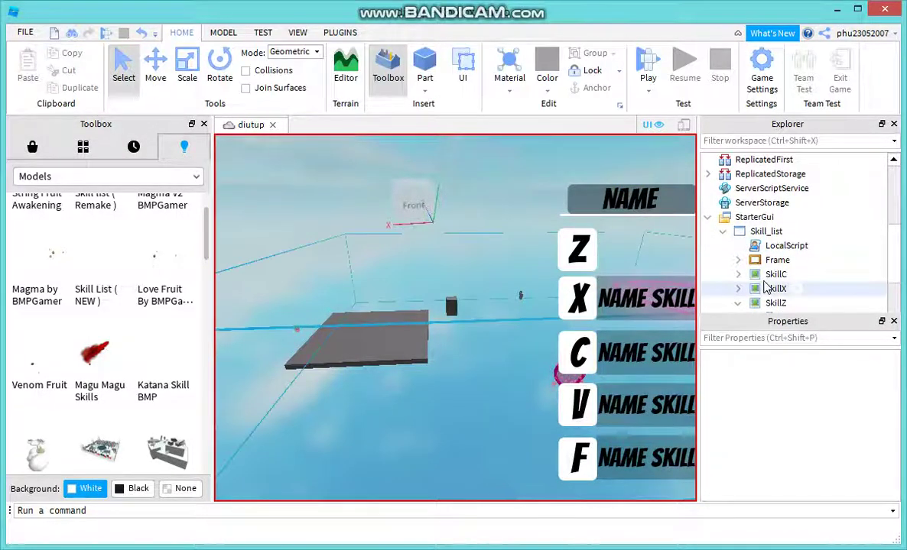
pyautogui.click(775, 274)
pyautogui.click(621, 299)
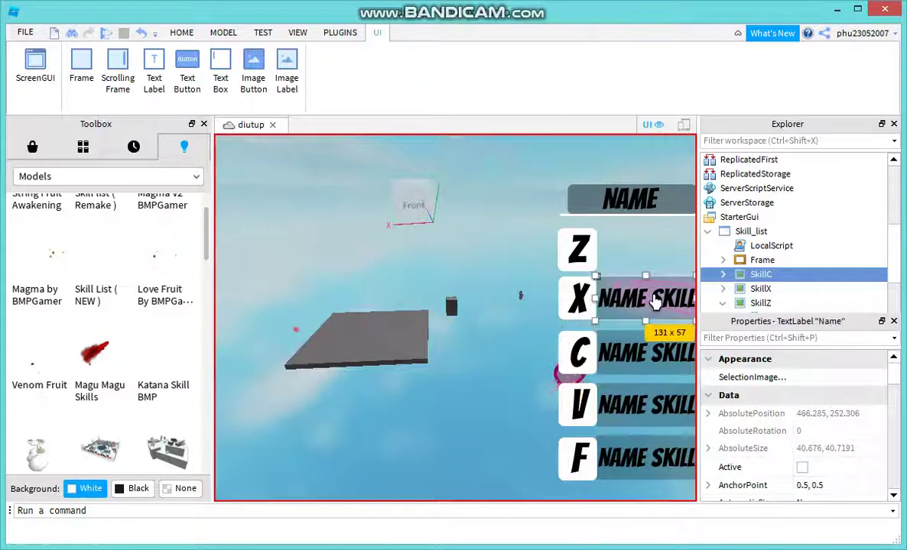
pyautogui.press('Delete')
pyautogui.click(738, 274)
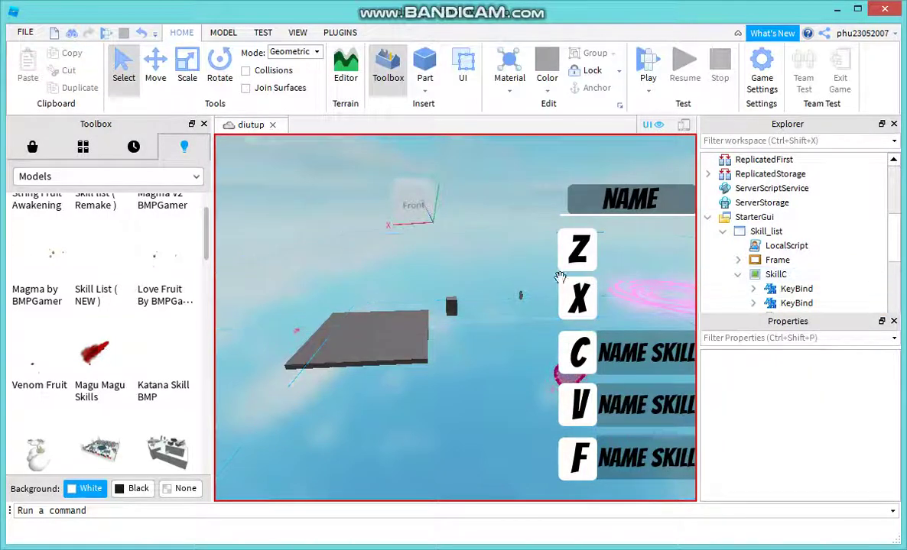
# - Delete the Z and X KeyBind tiles from the skill list
pyautogui.click(616, 292)
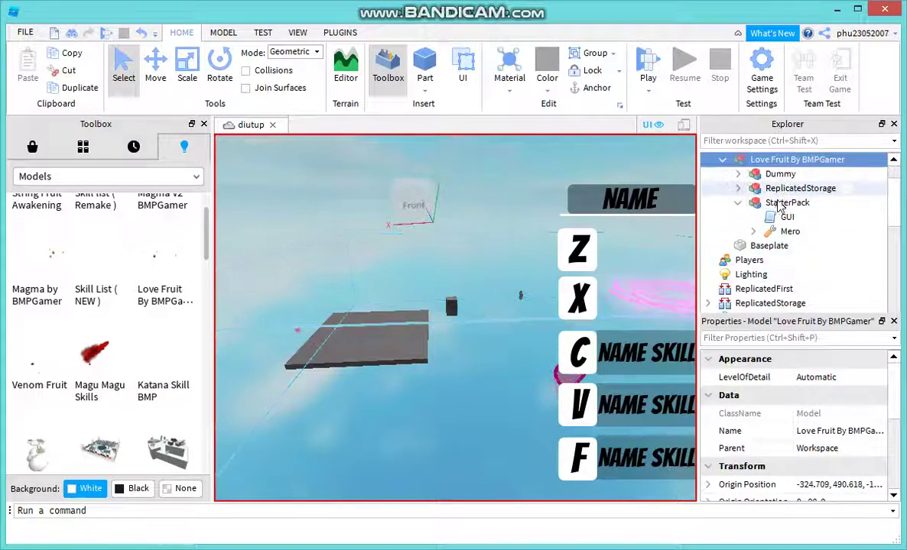
pyautogui.moveTo(895, 204); pyautogui.dragTo(898, 282)
pyautogui.scroll(2, 795, 252)
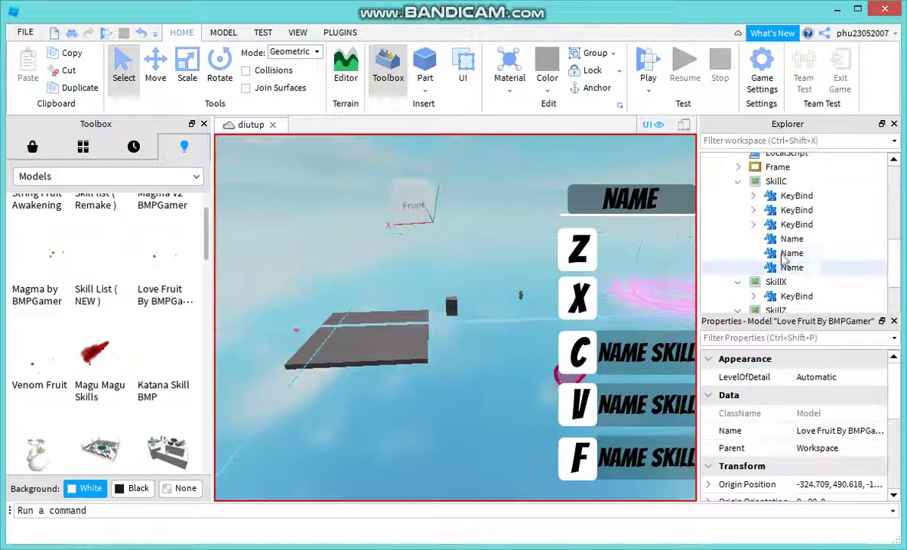
pyautogui.click(791, 250)
pyautogui.click(590, 255)
pyautogui.press('Delete')
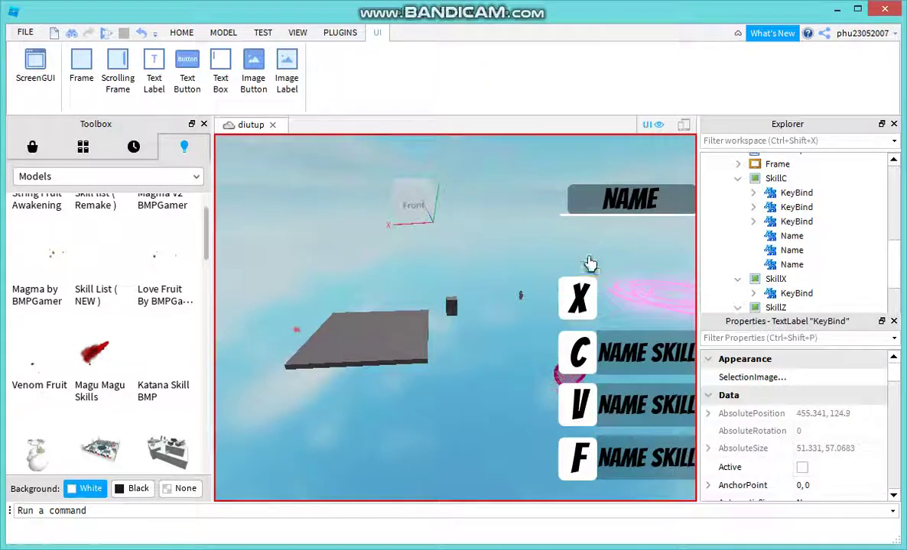
pyautogui.click(732, 231)
pyautogui.click(577, 305)
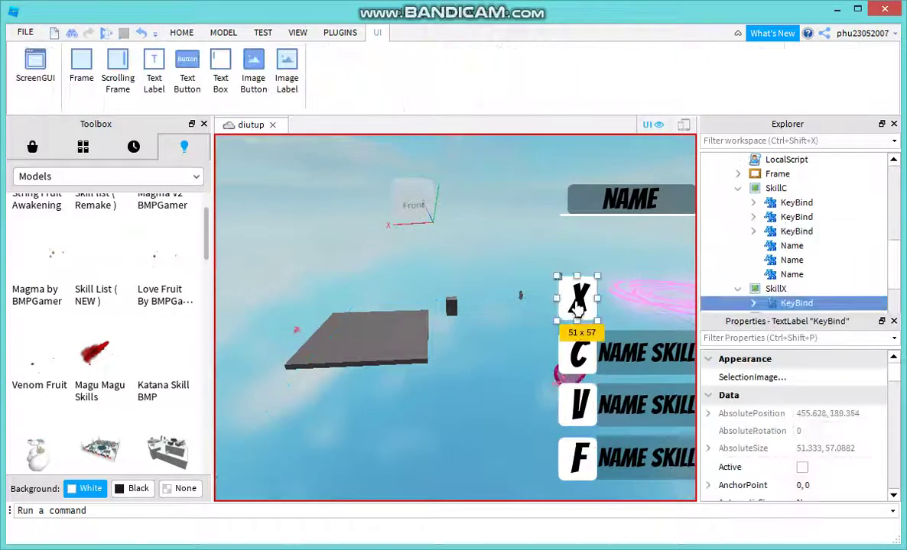
pyautogui.click(577, 302)
pyautogui.click(637, 359)
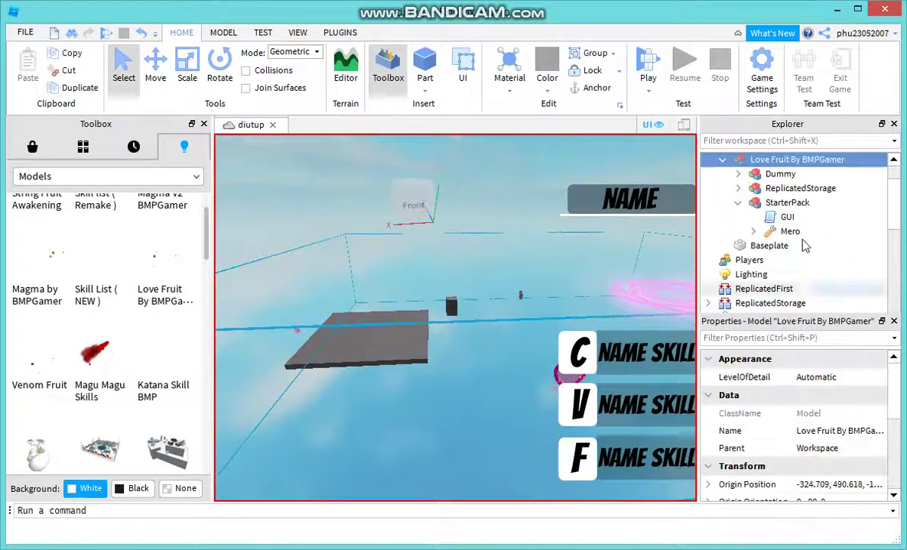
# - Change the text of the C KeyBind tile to Z
pyautogui.scroll(-5, 896, 228)
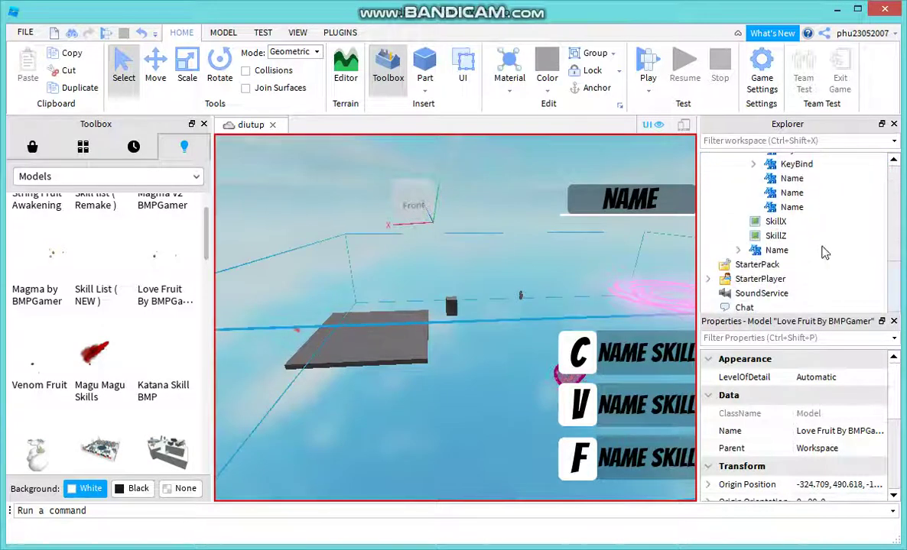
pyautogui.click(759, 193)
pyautogui.click(579, 353)
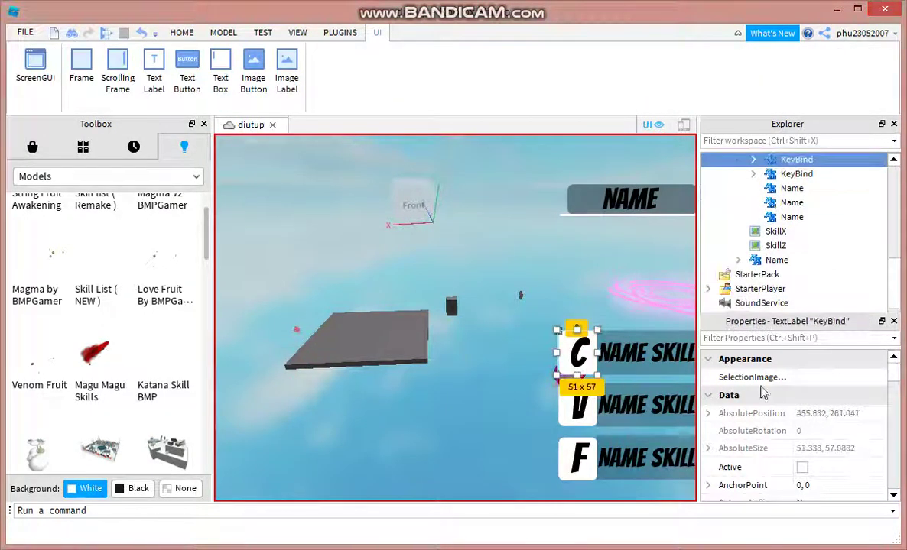
pyautogui.moveTo(886, 374); pyautogui.dragTo(895, 461)
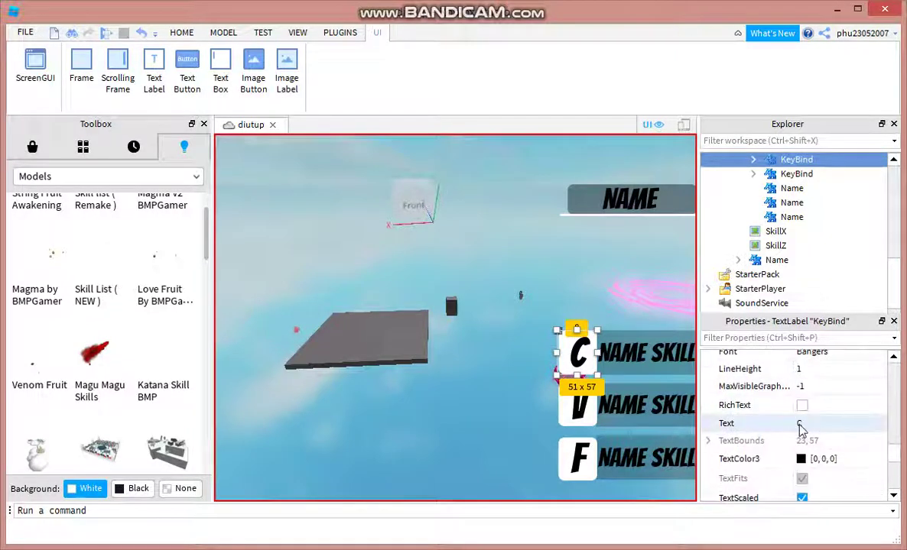
pyautogui.click(801, 424)
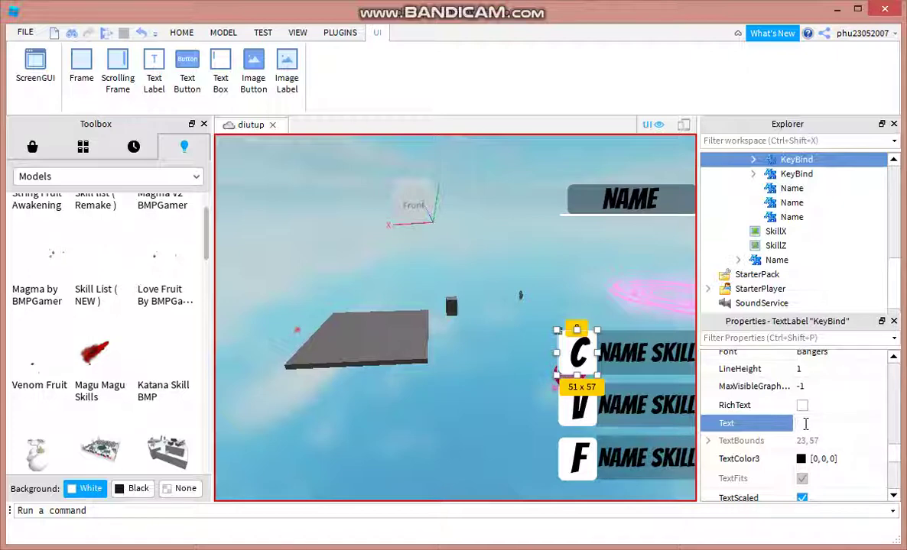
pyautogui.press('Return')
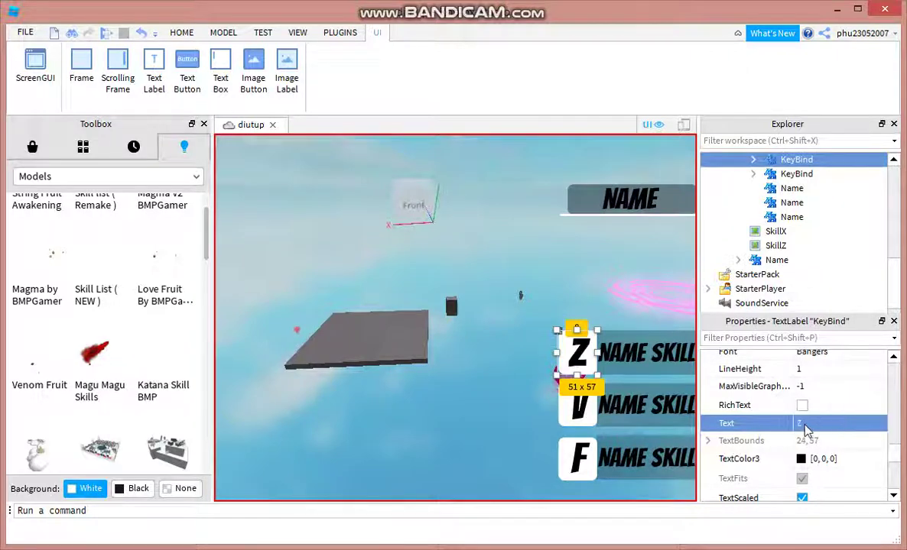
# - Change the text of the V KeyBind tile to X and of the F KeyBind tile to C
pyautogui.click(577, 412)
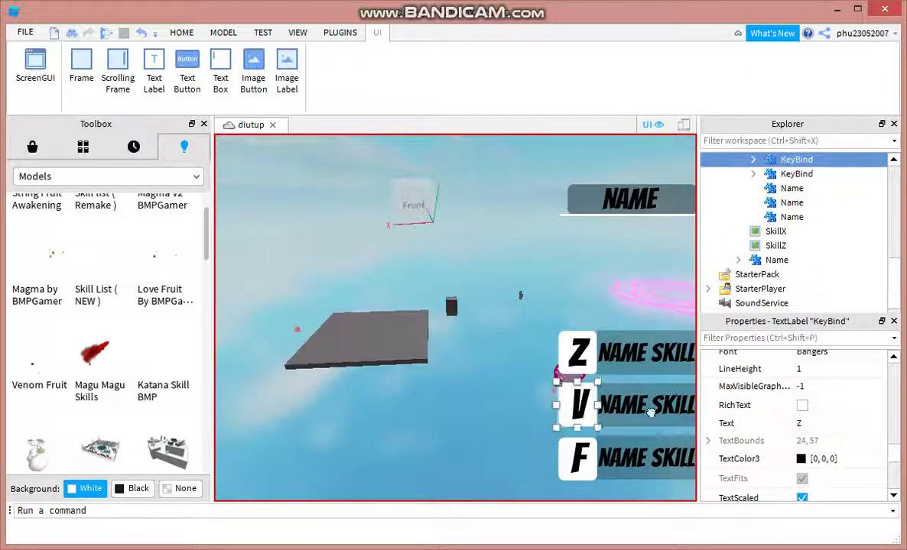
pyautogui.click(825, 423)
pyautogui.press('Return')
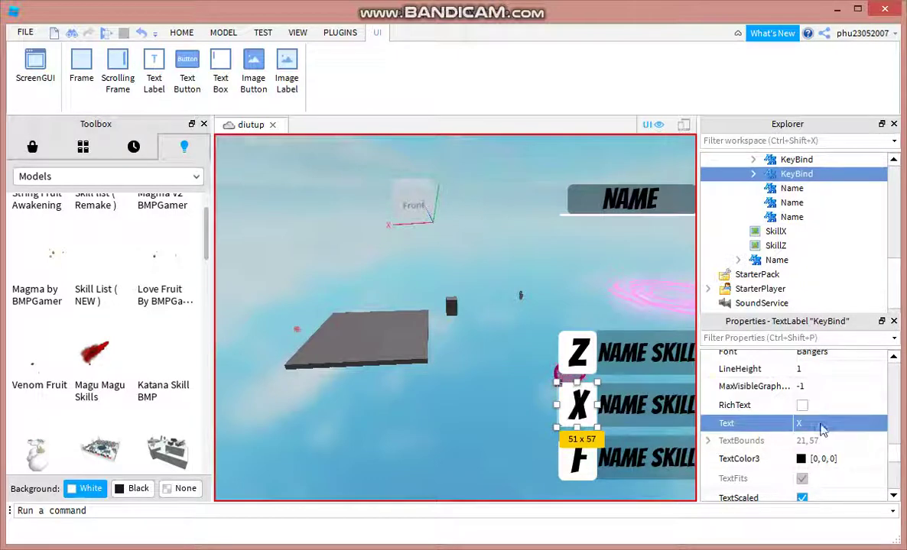
pyautogui.click(579, 457)
pyautogui.click(807, 424)
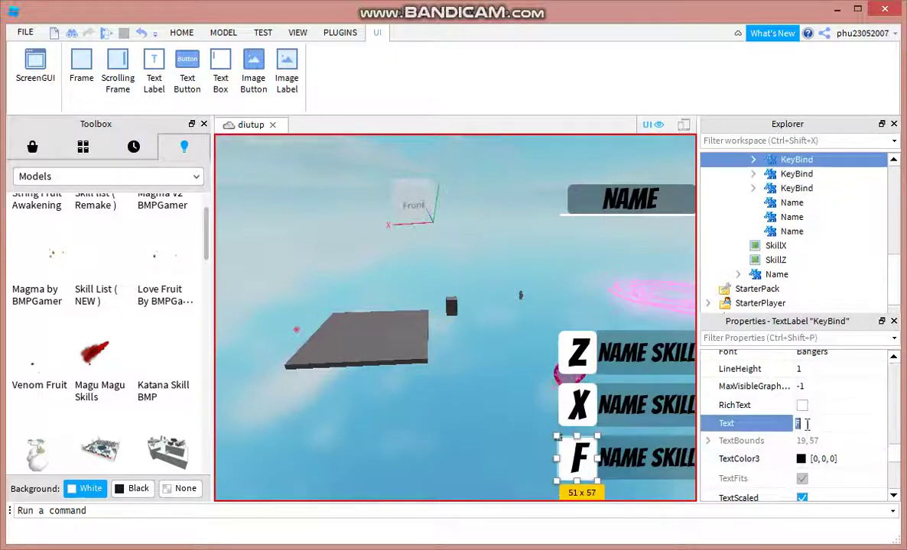
pyautogui.write('C')
pyautogui.press('Return')
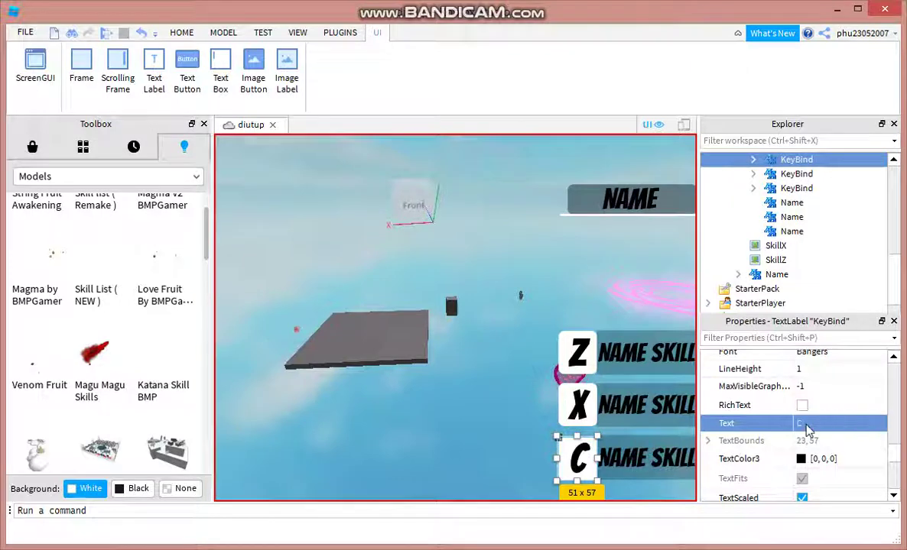
# - Select the Name Skill label beside the Z key and open its Text property for editing
pyautogui.click(659, 353)
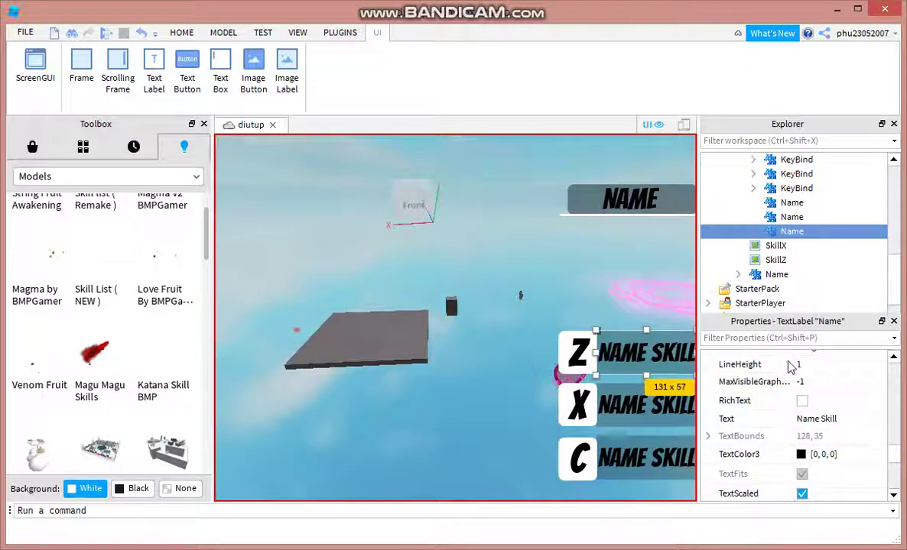
pyautogui.moveTo(893, 438)
pyautogui.mouseDown()
pyautogui.moveTo(897, 392)
pyautogui.moveTo(896, 451)
pyautogui.mouseUp()
pyautogui.scroll(-2, 896, 450)
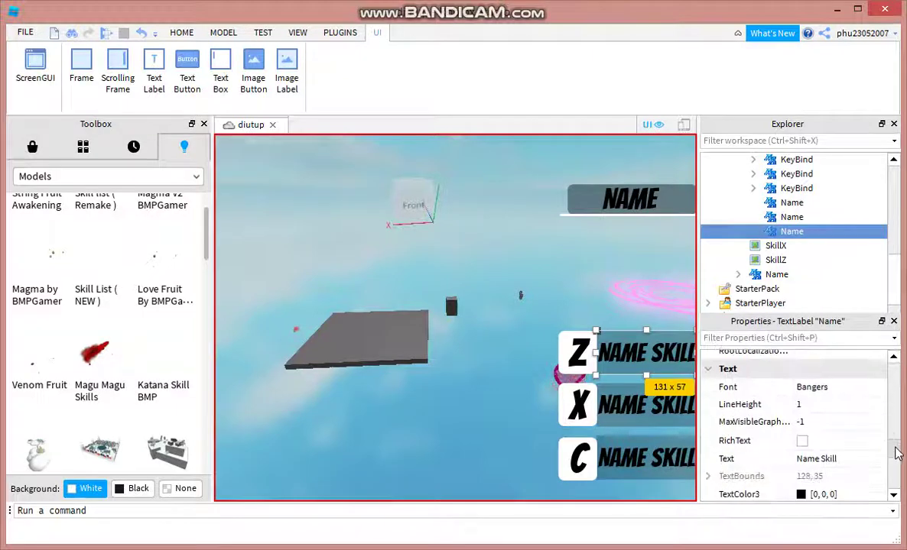
pyautogui.doubleClick(807, 416)
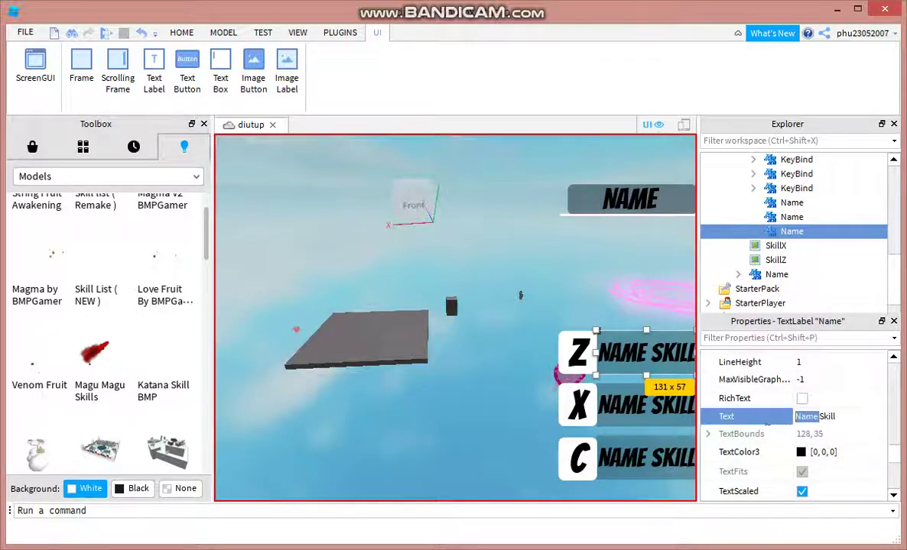
pyautogui.click(871, 412)
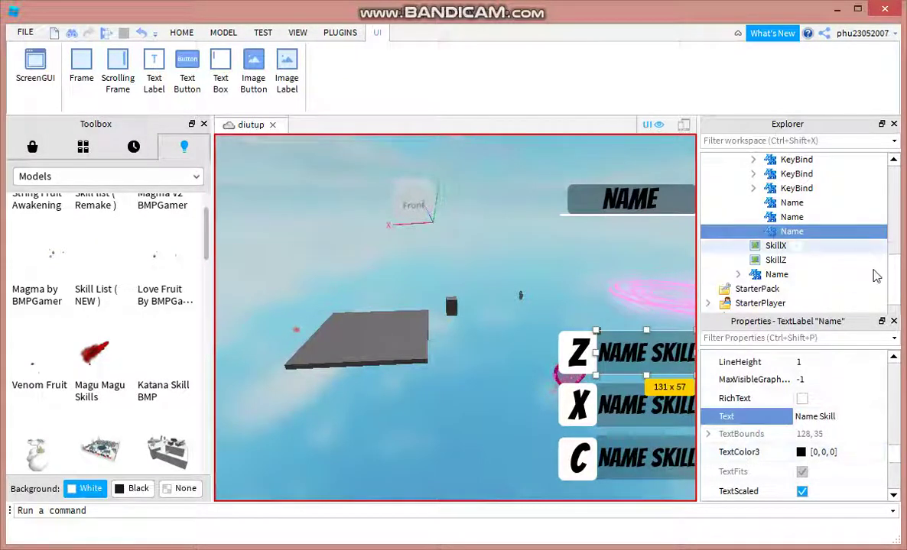
# - Collapse SkillC and Skill_list under StarterGui in the object tree
pyautogui.click(898, 267)
pyautogui.scroll(3, 900, 270)
pyautogui.click(739, 229)
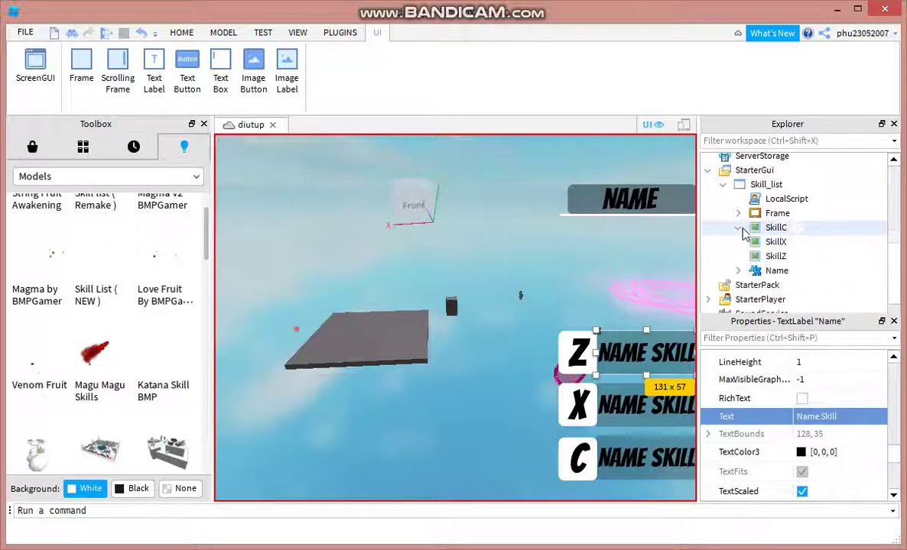
pyautogui.click(722, 184)
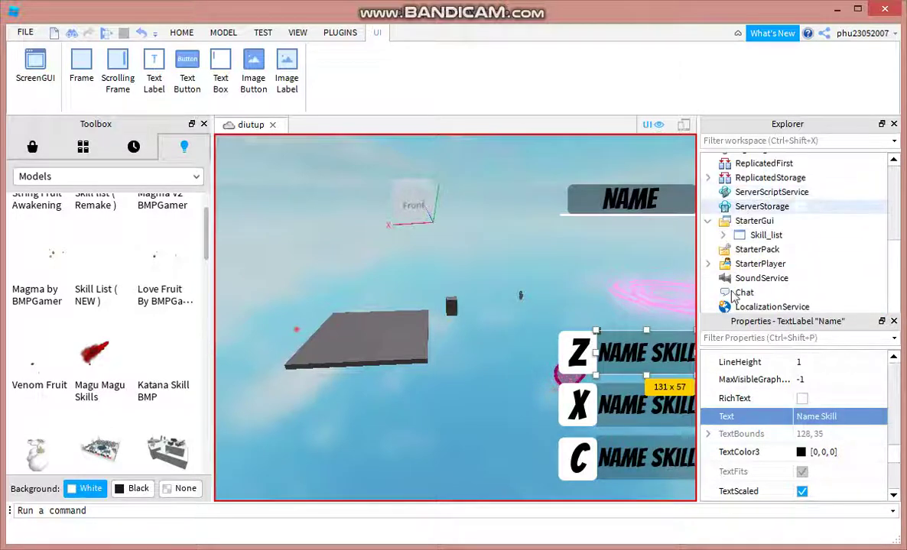
# - Switch to Notepad, add the lines "edit finish" and "put away in starterpack", and return to Roblox Studio
pyautogui.hotkey('alt', 'Tab')
pyautogui.press('Return')
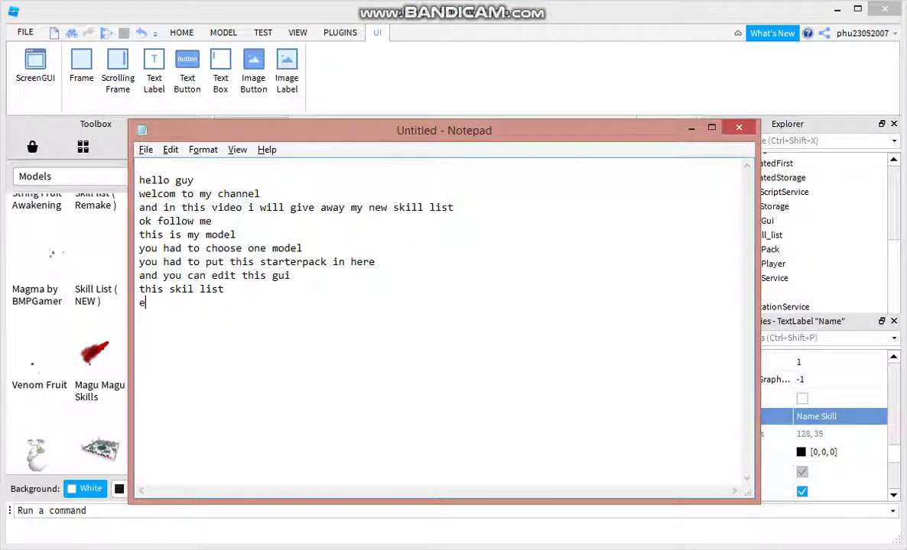
pyautogui.write('edit ')
pyautogui.write('finish')
pyautogui.write('way in')
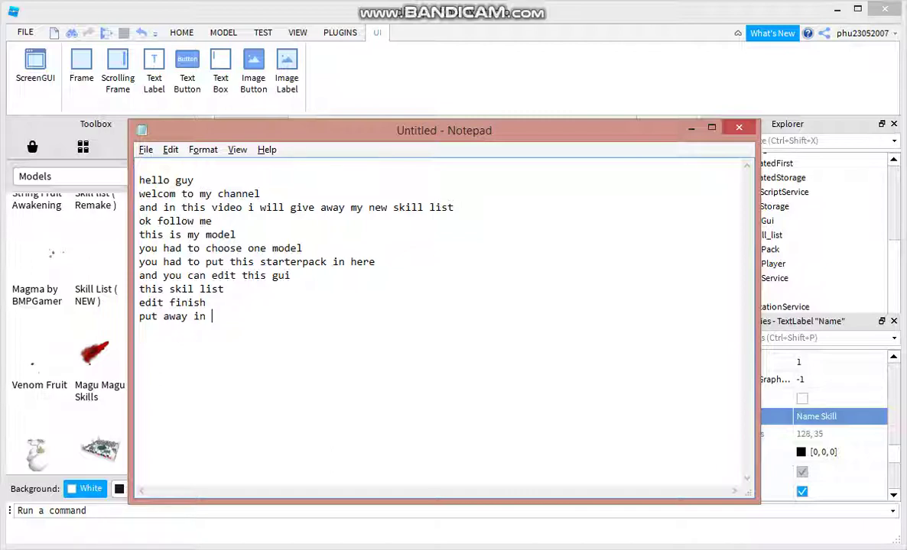
pyautogui.write('st')
pyautogui.write('arter ')
pyautogui.write('terpack')
pyautogui.click(690, 128)
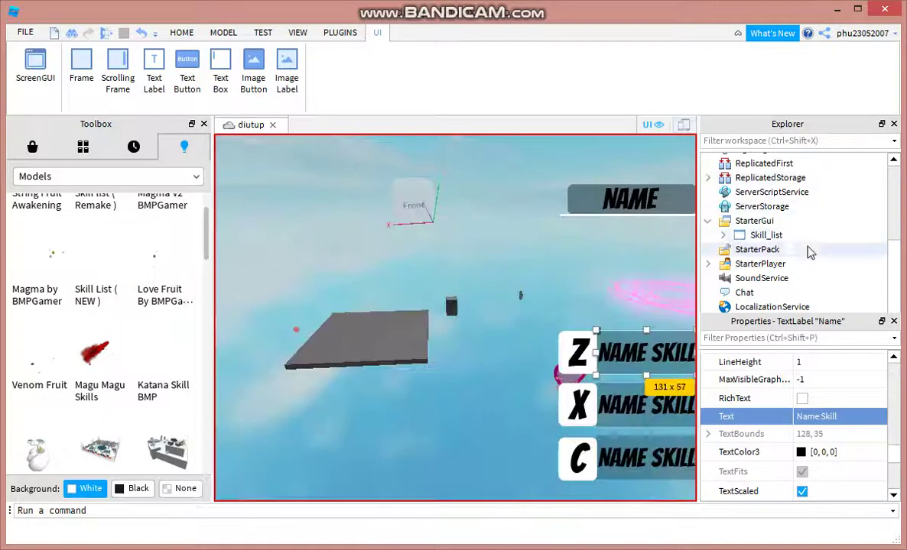
# - Try to move Skill_list from StarterGui into the Mero tool of the Love Fruit StarterPack
pyautogui.moveTo(755, 238); pyautogui.dragTo(809, 262)
pyautogui.click(753, 221)
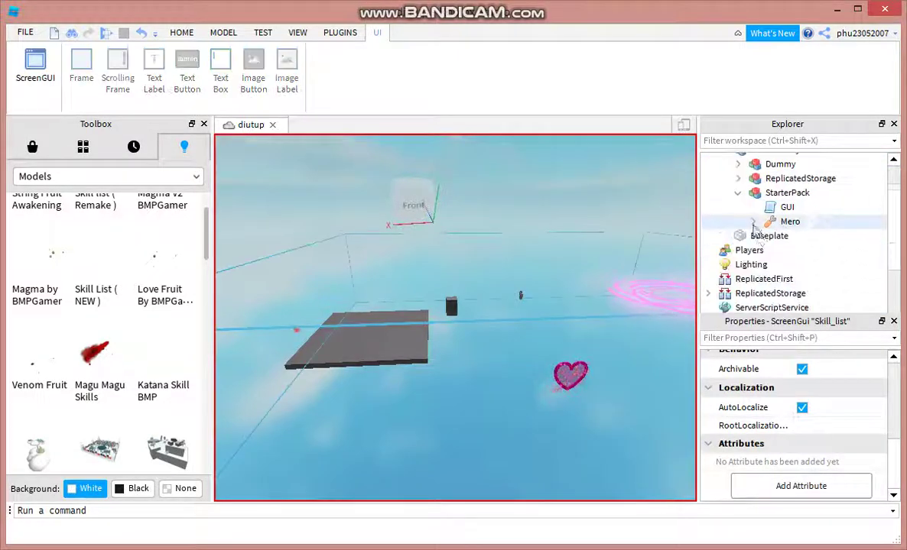
pyautogui.click(746, 222)
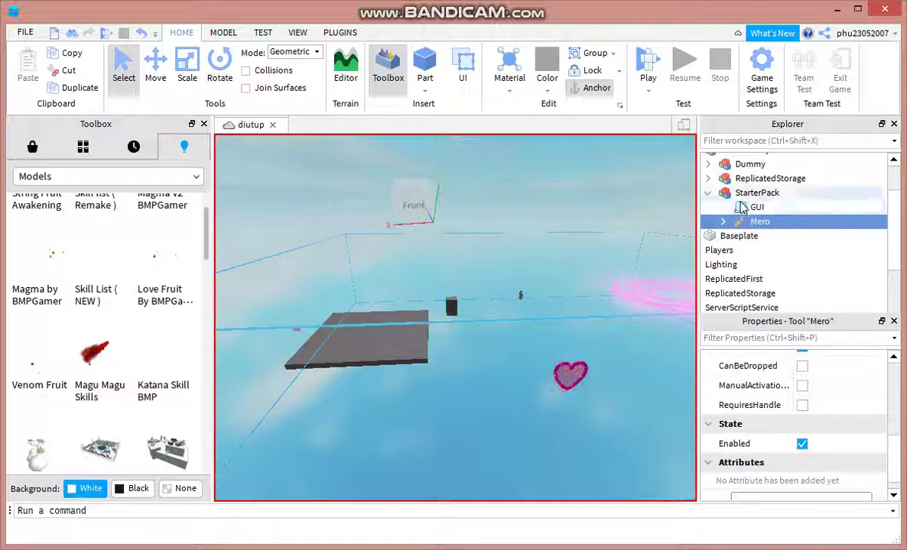
# - Try to move the GUI script from the Love Fruit StarterPack into Mero and delete one of the two GUI scripts there
pyautogui.moveTo(755, 207)
pyautogui.mouseDown()
pyautogui.moveTo(776, 215)
pyautogui.moveTo(756, 221)
pyautogui.mouseUp()
pyautogui.click(798, 250)
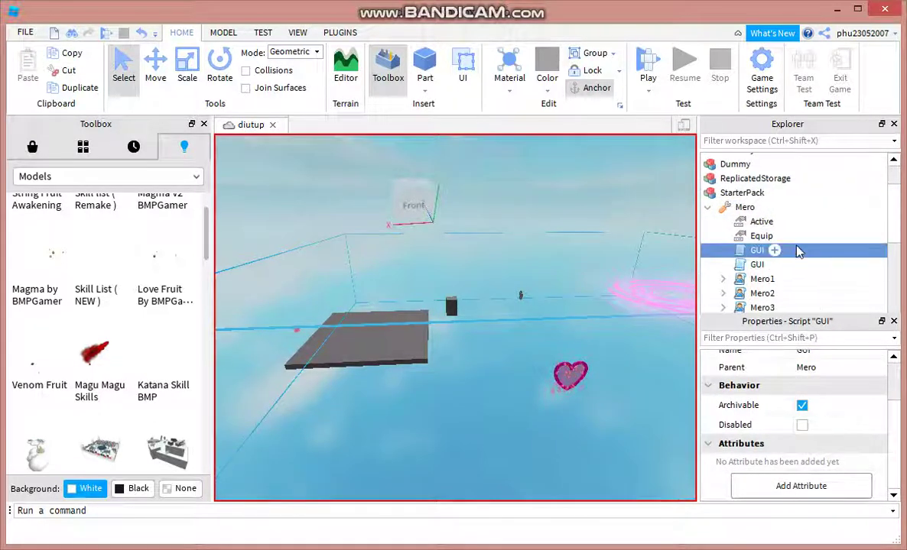
pyautogui.press('Delete')
pyautogui.scroll(-2, 896, 239)
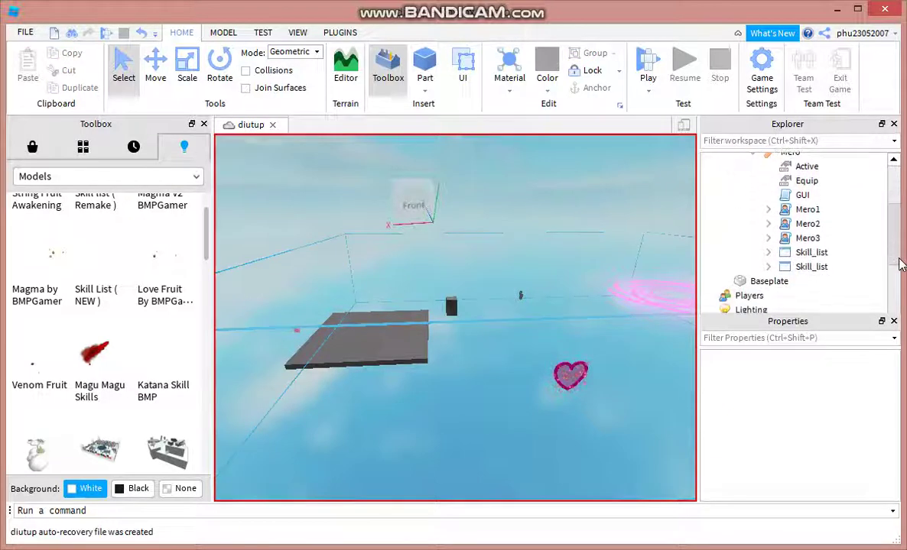
# - Undo the GUI script deletion and the moves of the GUI script and Skill_list into Mero
pyautogui.click(141, 35)
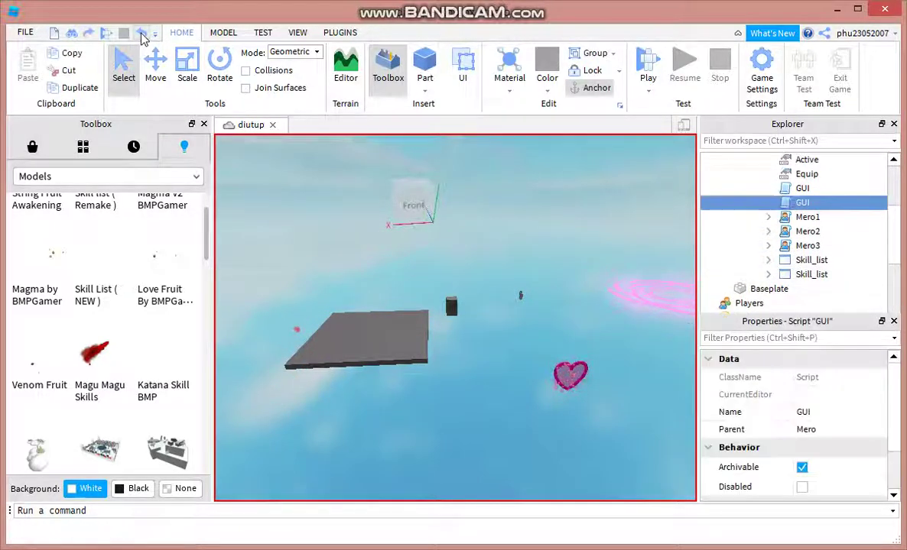
pyautogui.click(141, 34)
pyautogui.click(142, 35)
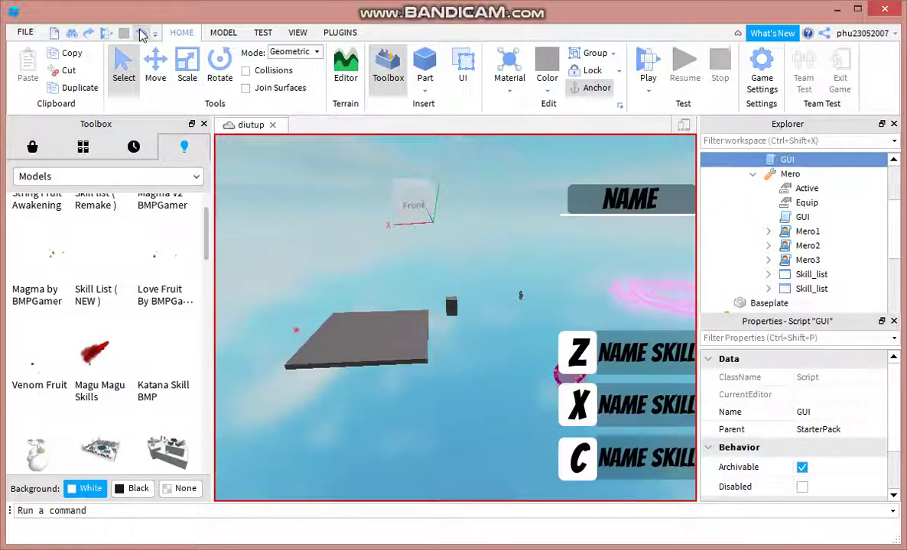
pyautogui.click(141, 34)
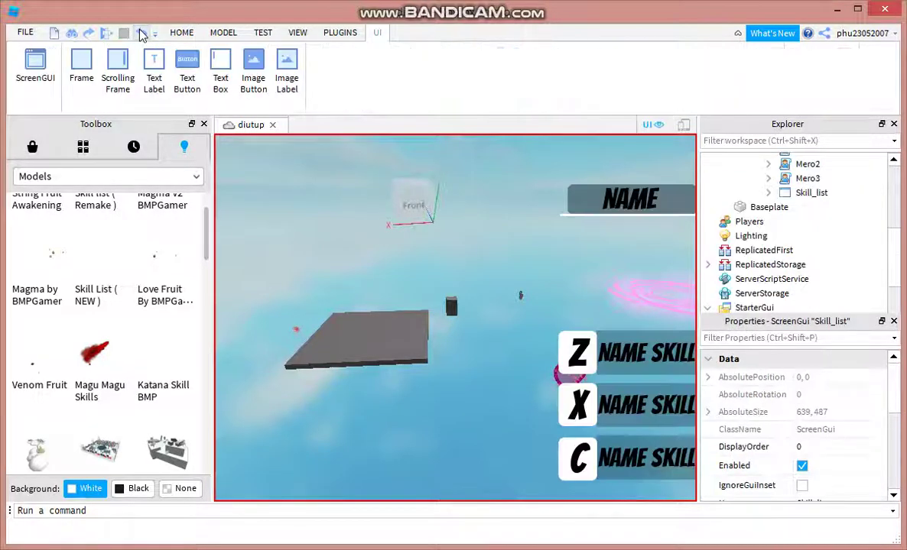
# - Delete the original Skill_list from the Mero tool
pyautogui.click(786, 194)
pyautogui.press('Delete')
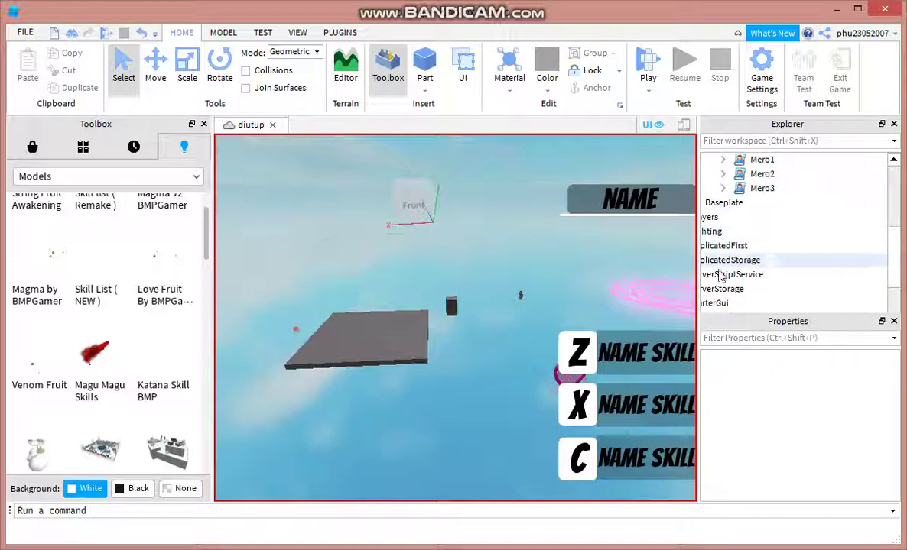
pyautogui.click(879, 261)
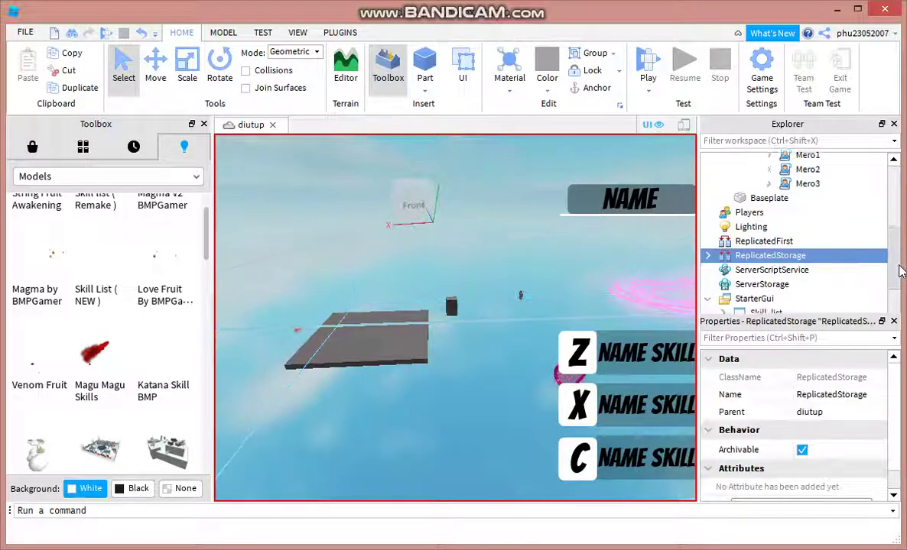
# - Move Skill_list from StarterGui into the Love Fruit model's StarterPack, beside the Mero tool
pyautogui.scroll(-3, 890, 257)
pyautogui.moveTo(764, 271); pyautogui.dragTo(798, 204)
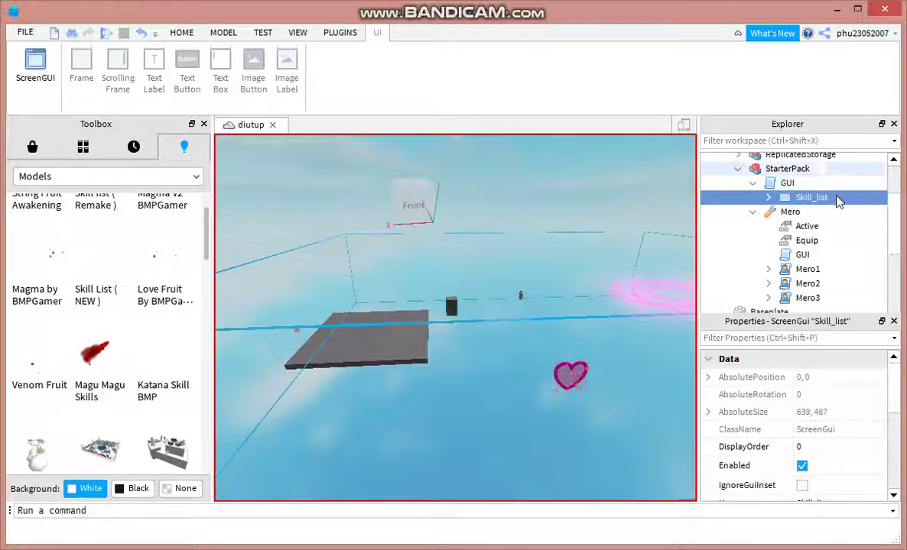
pyautogui.moveTo(804, 170); pyautogui.dragTo(792, 207)
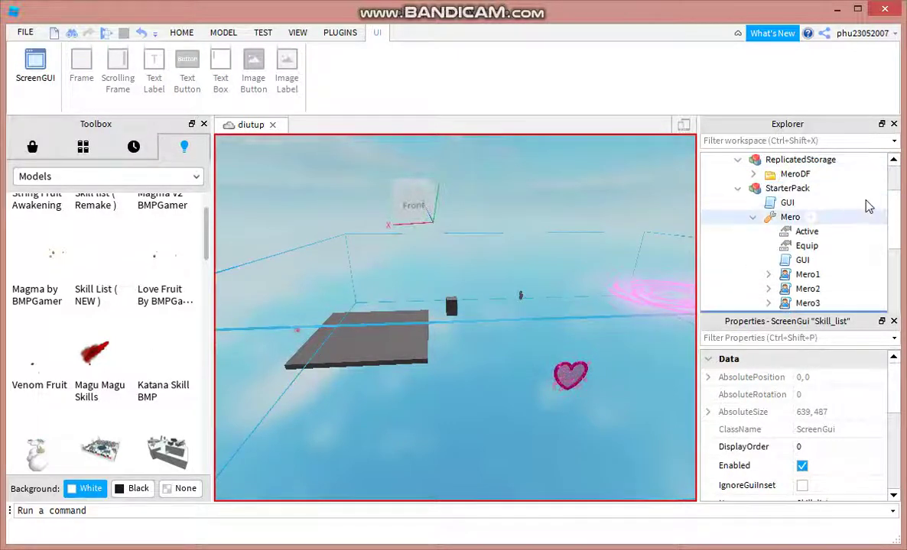
# - Delete the GUI script inside the Mero tool, keeping the one directly under the Love Fruit StarterPack
pyautogui.click(864, 204)
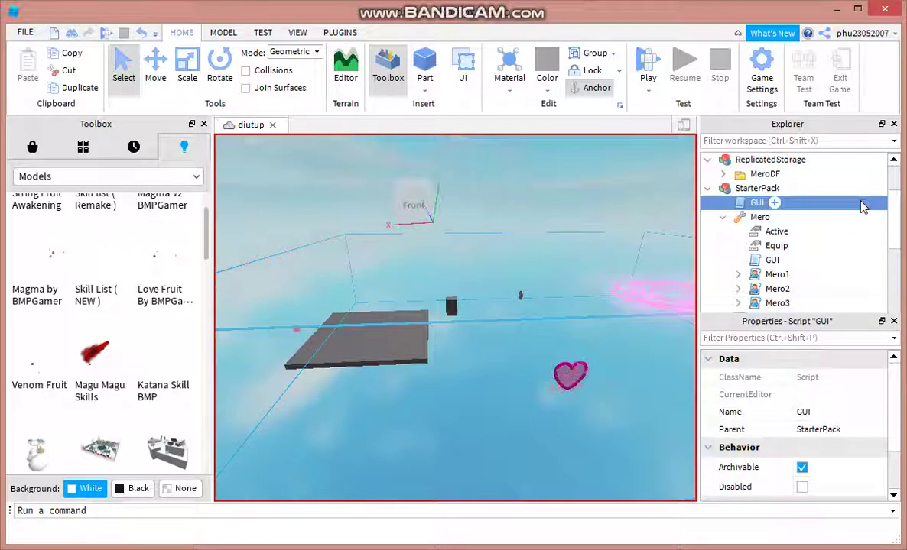
pyautogui.click(760, 260)
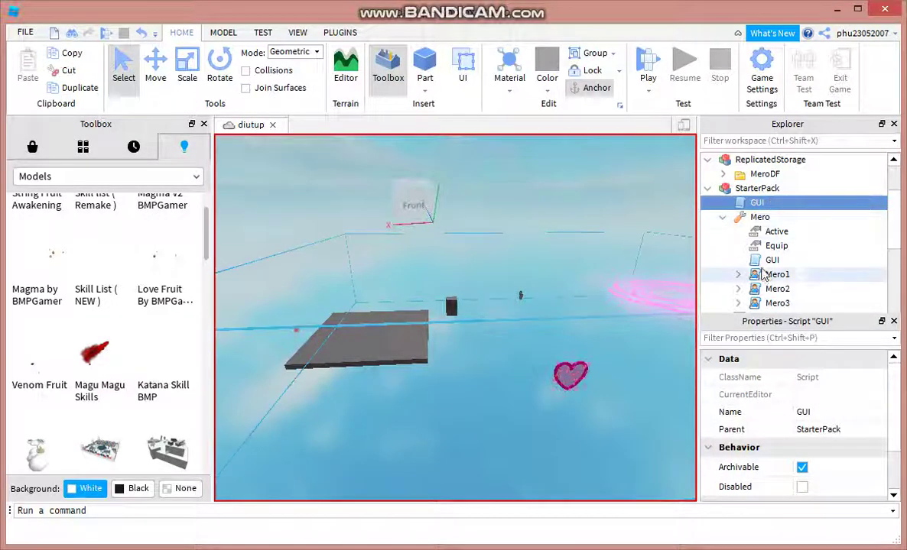
pyautogui.press('Delete')
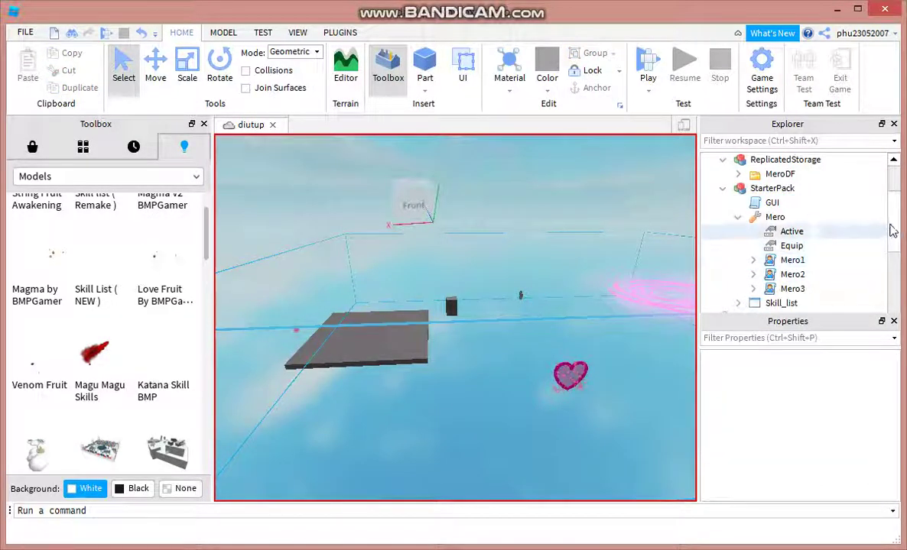
pyautogui.scroll(3, 892, 201)
pyautogui.scroll(-4, 886, 253)
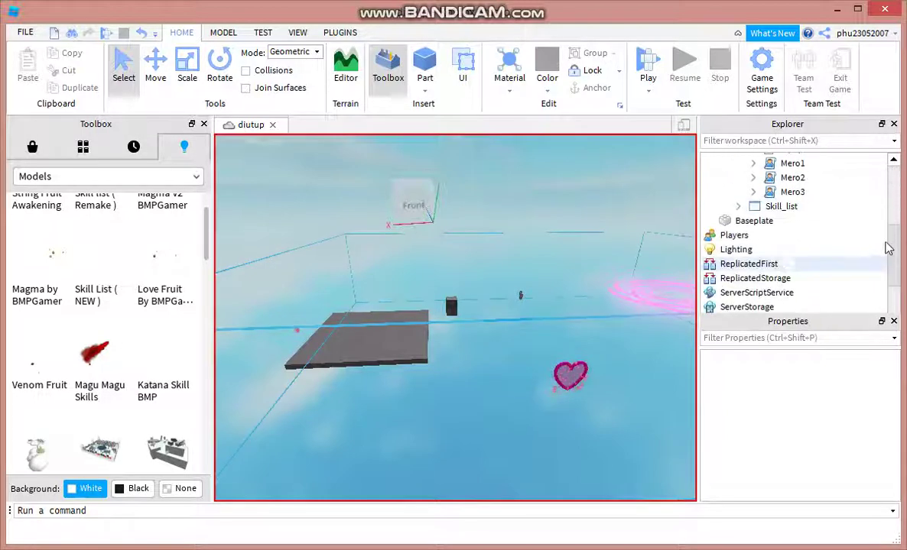